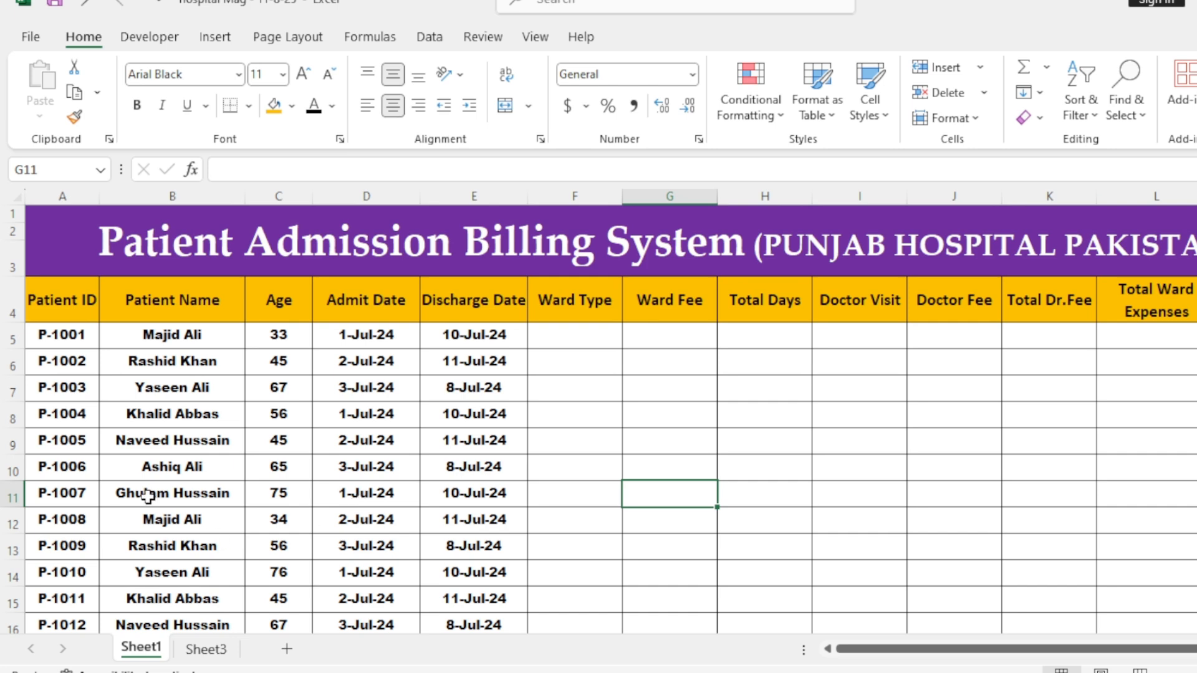
Review the Patient ID, Patient Name, Age, Admit Date and Discharge Date columns, plus the empty Ward Type column, on Sheet1
drag(89, 293, 83, 495)
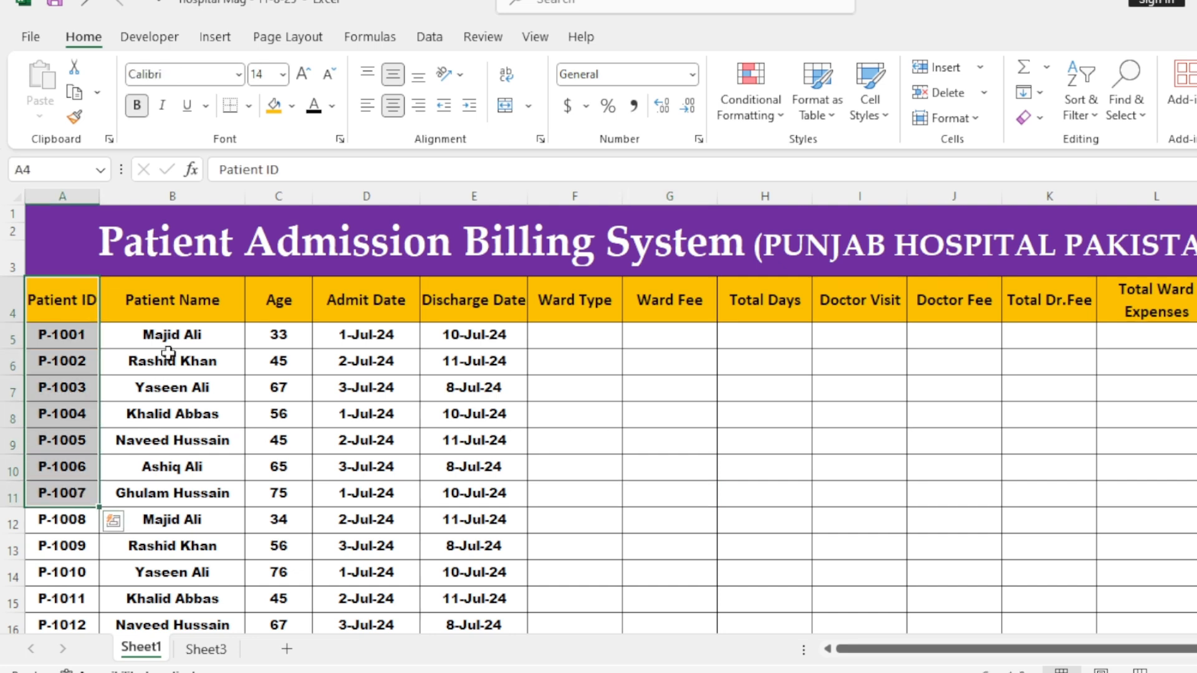
click(186, 317)
drag(185, 317, 166, 548)
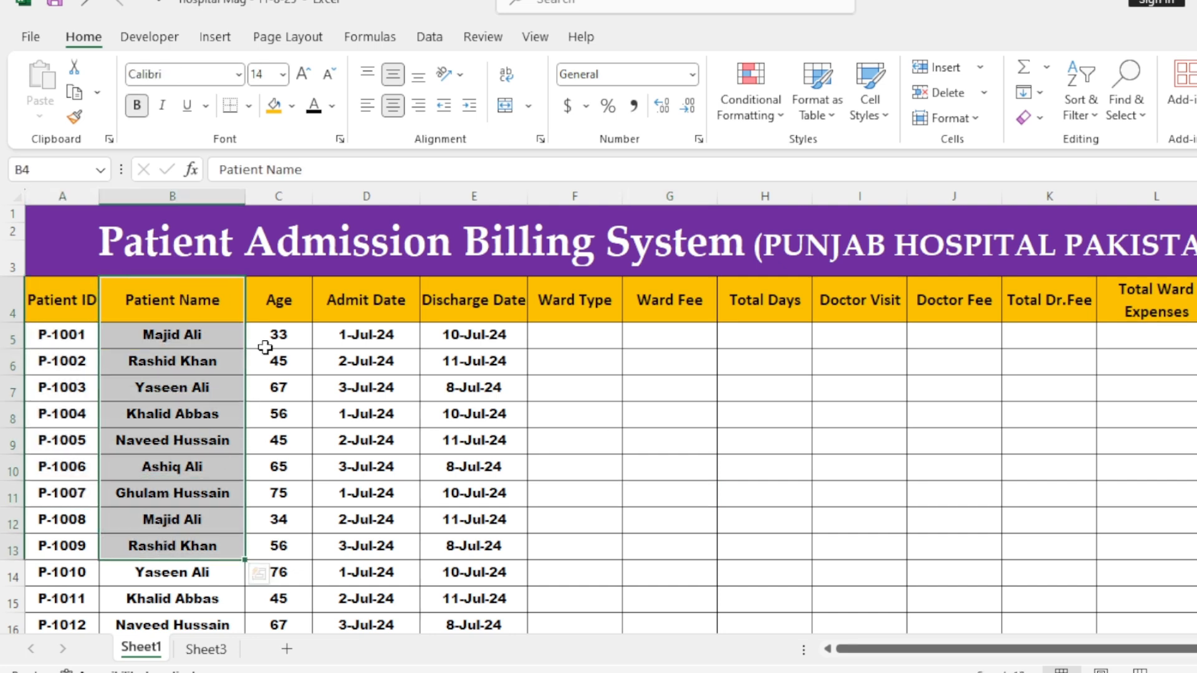
click(289, 302)
drag(286, 356, 274, 493)
drag(339, 302, 356, 482)
drag(476, 302, 478, 452)
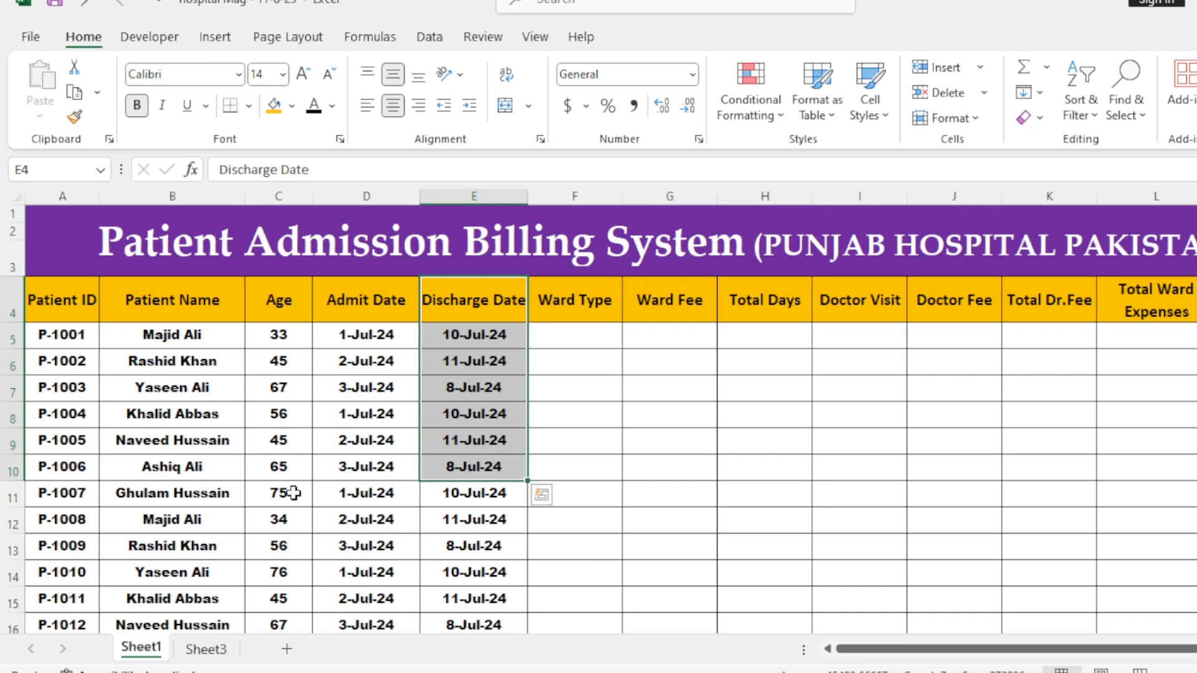
scroll(257, 494, down, 1)
scroll(257, 495, up, 1)
click(571, 365)
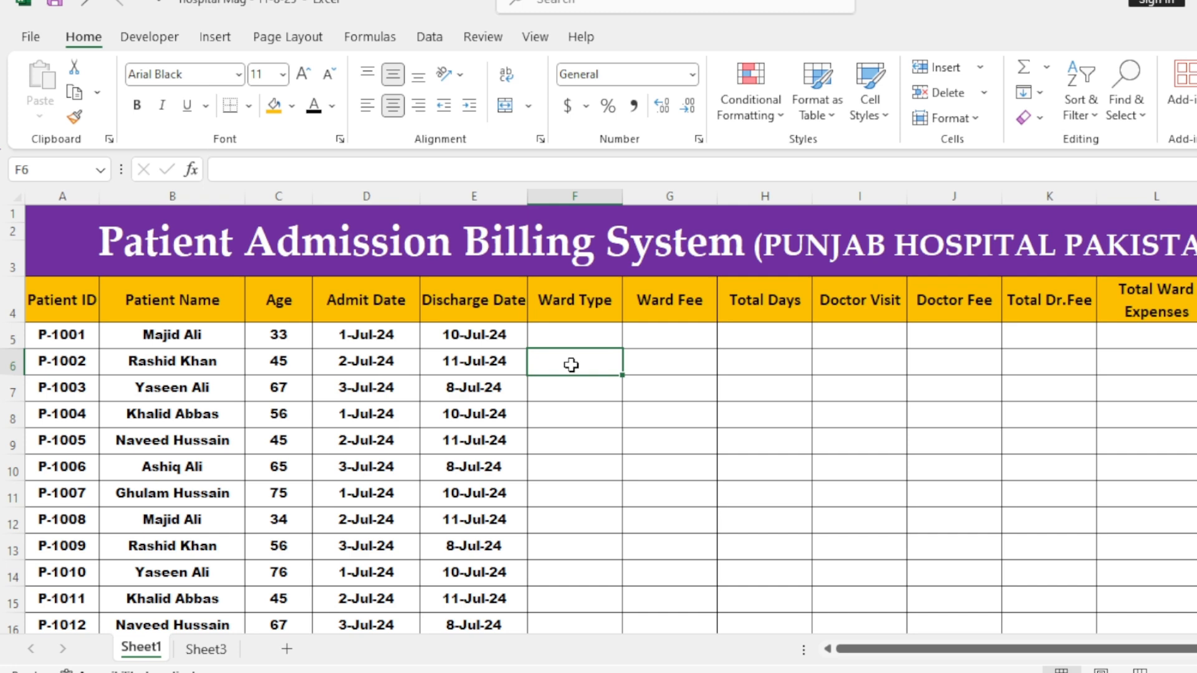
click(607, 406)
click(571, 327)
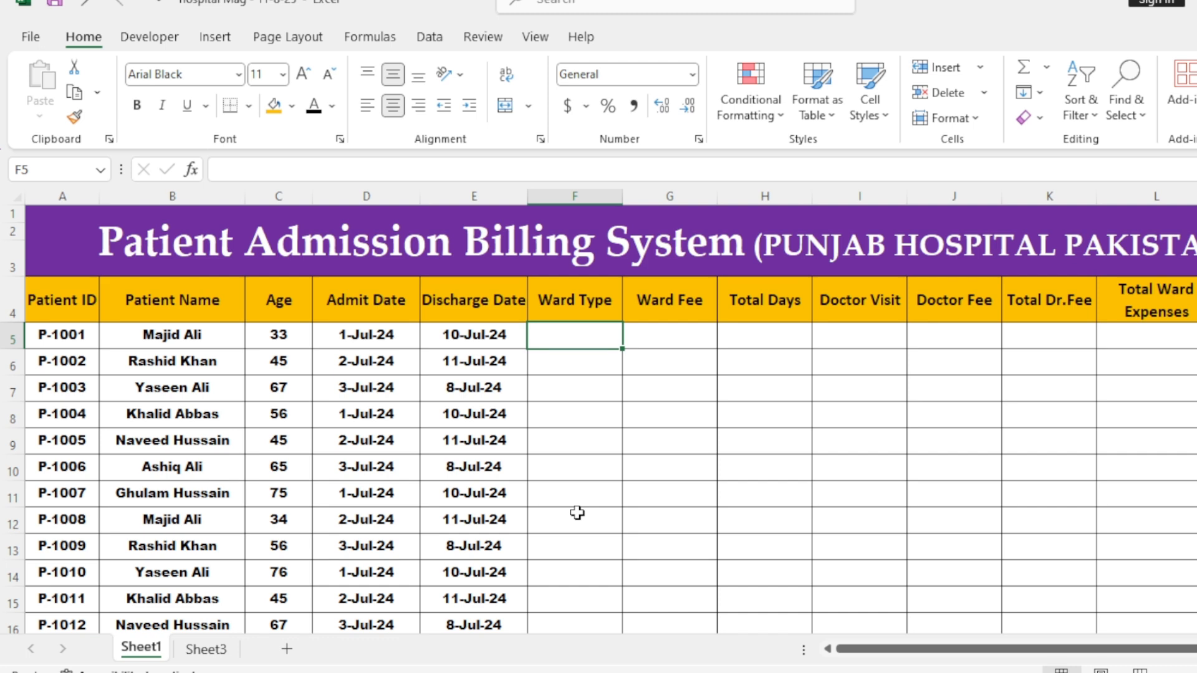
Examine the Ward Type and Charges lookup table on Sheet3, including the charges for the Normal and ICU wards
click(206, 649)
click(716, 489)
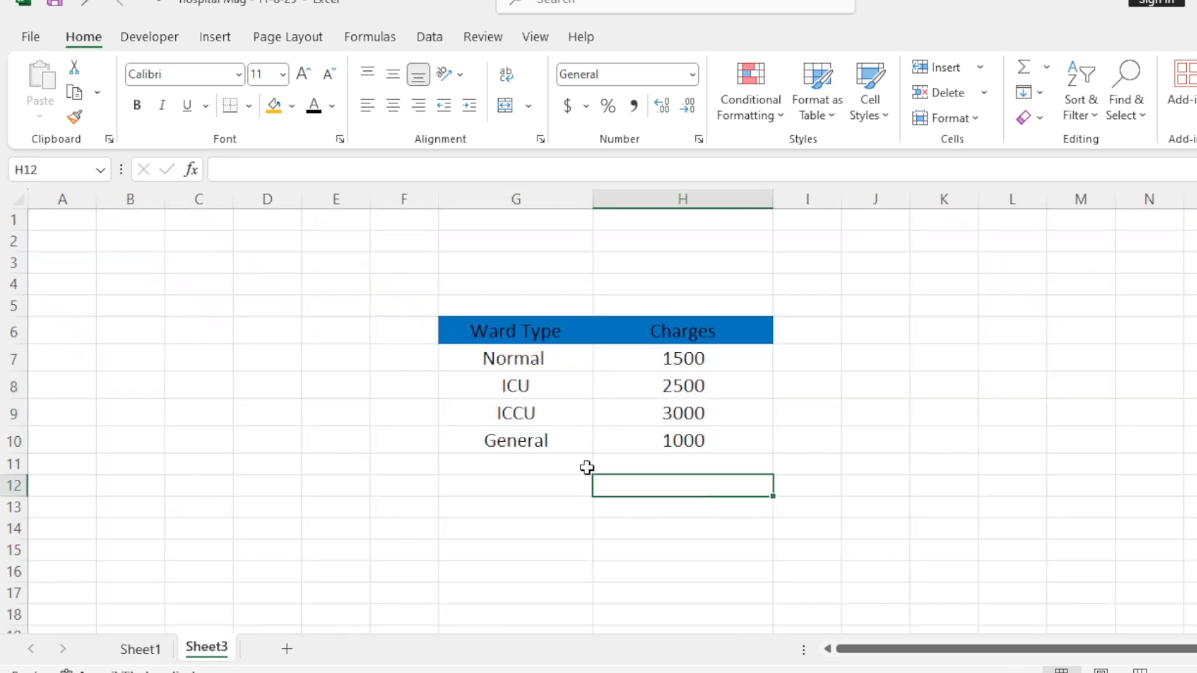
drag(526, 331, 670, 445)
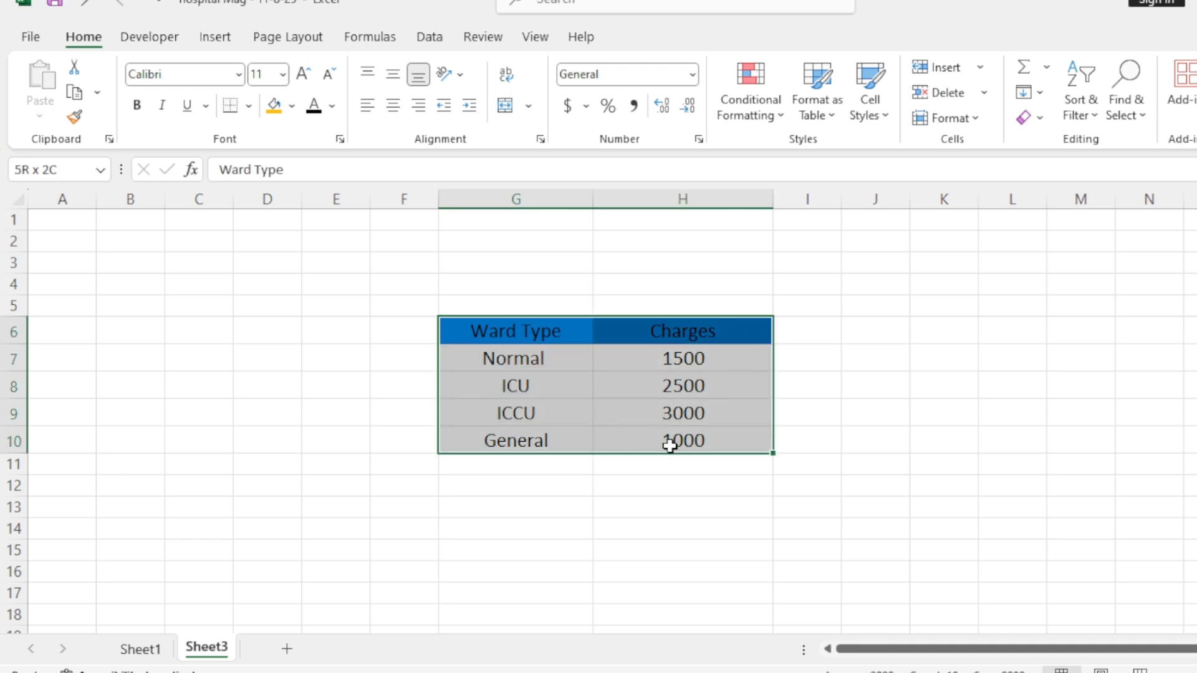
click(657, 535)
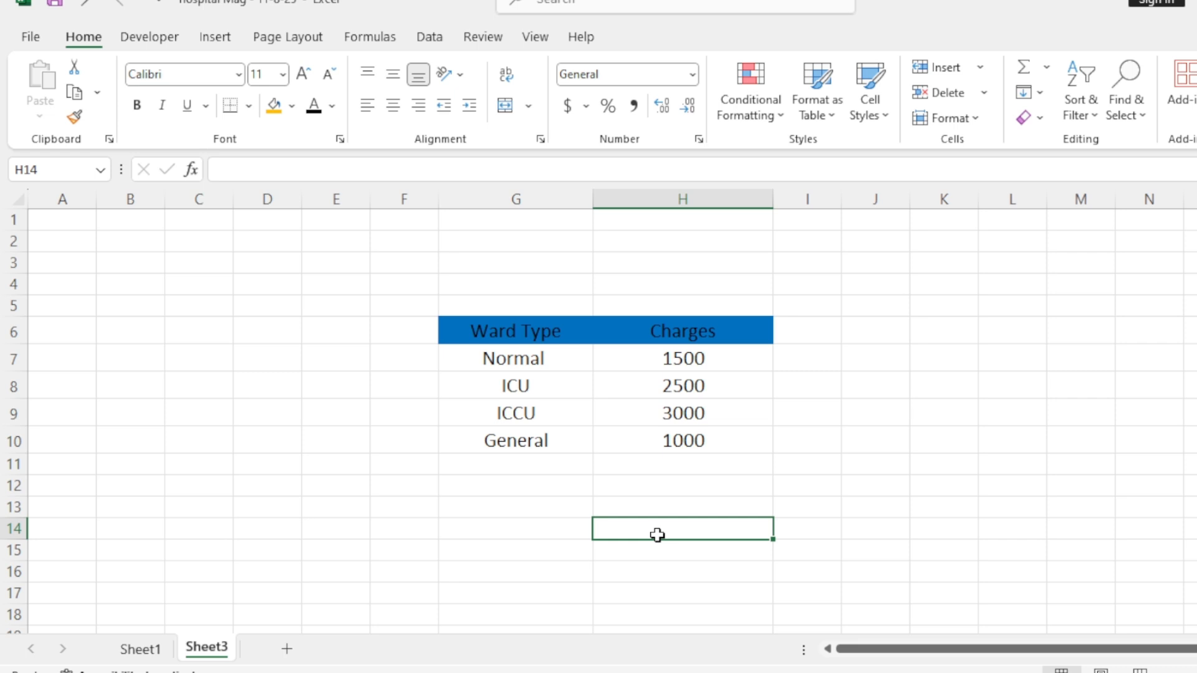
click(547, 361)
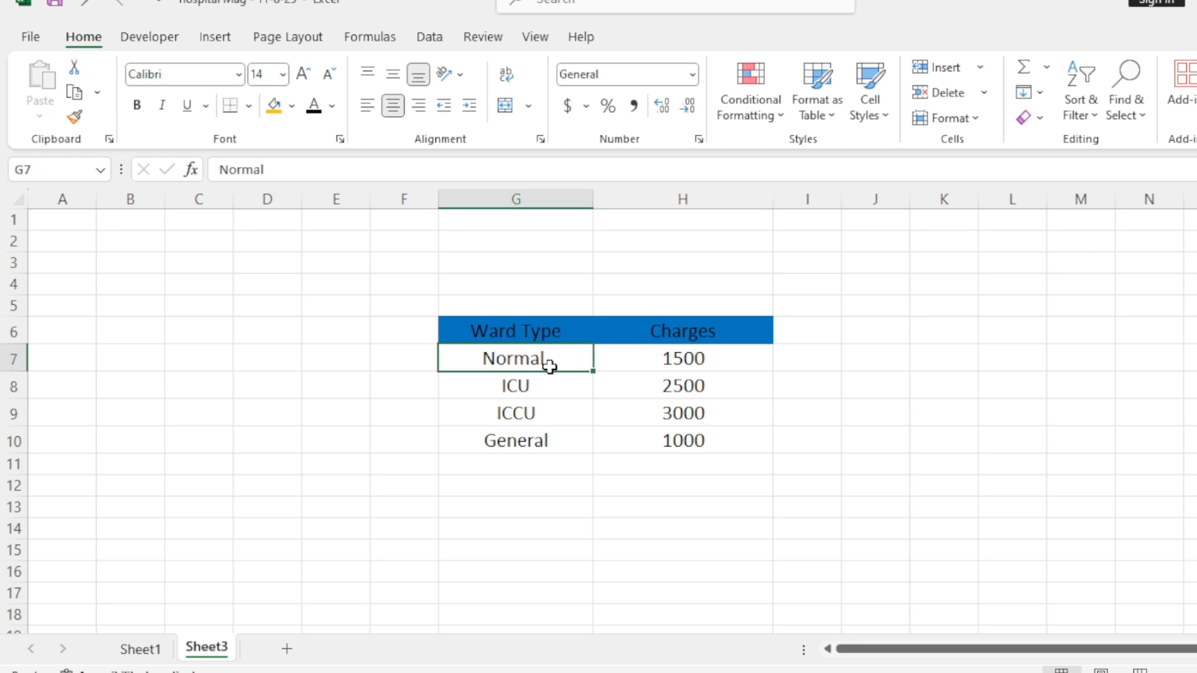
click(681, 365)
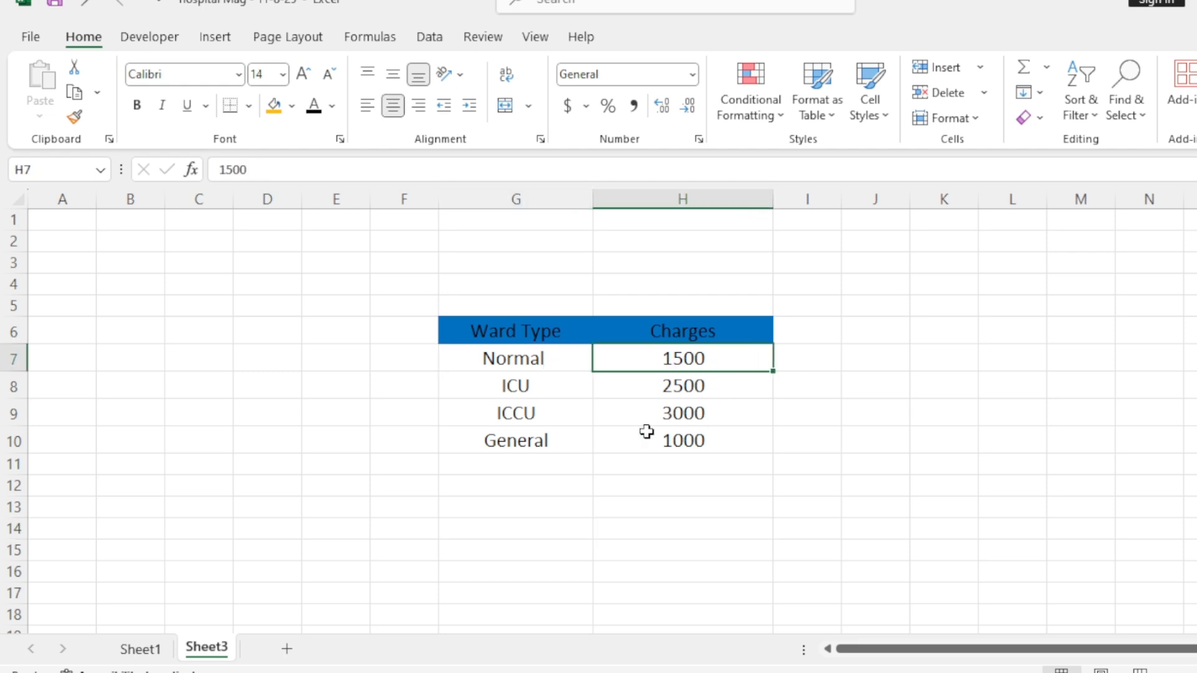
click(566, 384)
click(681, 385)
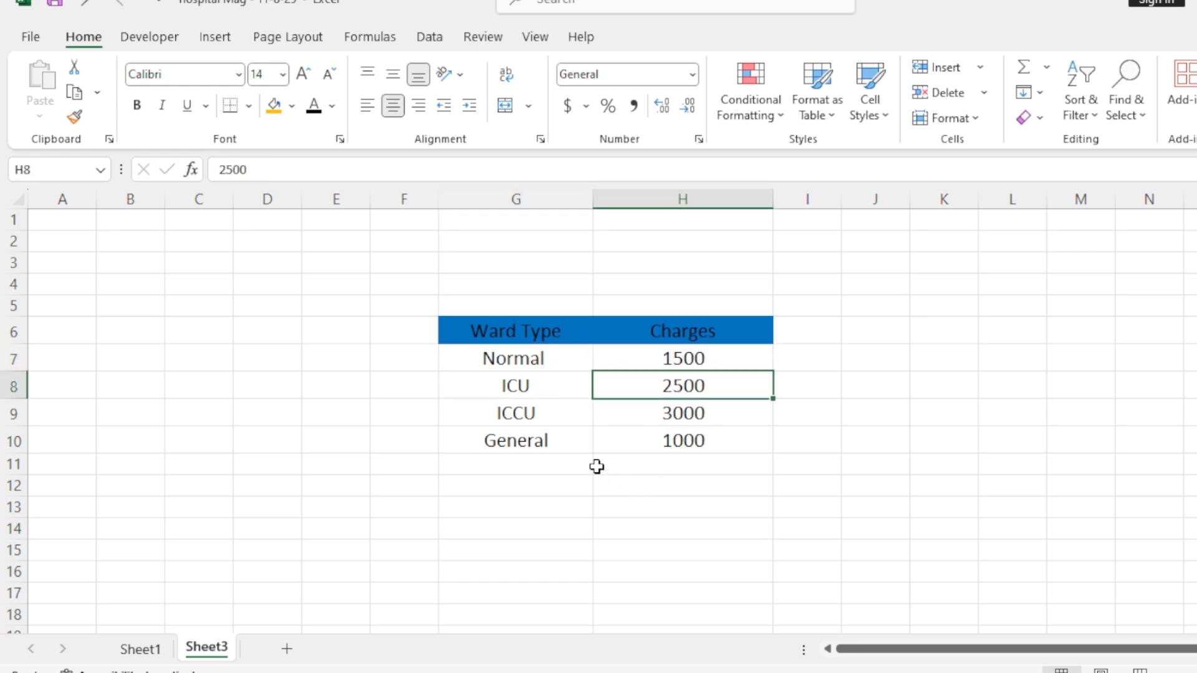
Return to Sheet1 and review the empty billing columns from Ward Type through G-Total
click(140, 649)
click(693, 333)
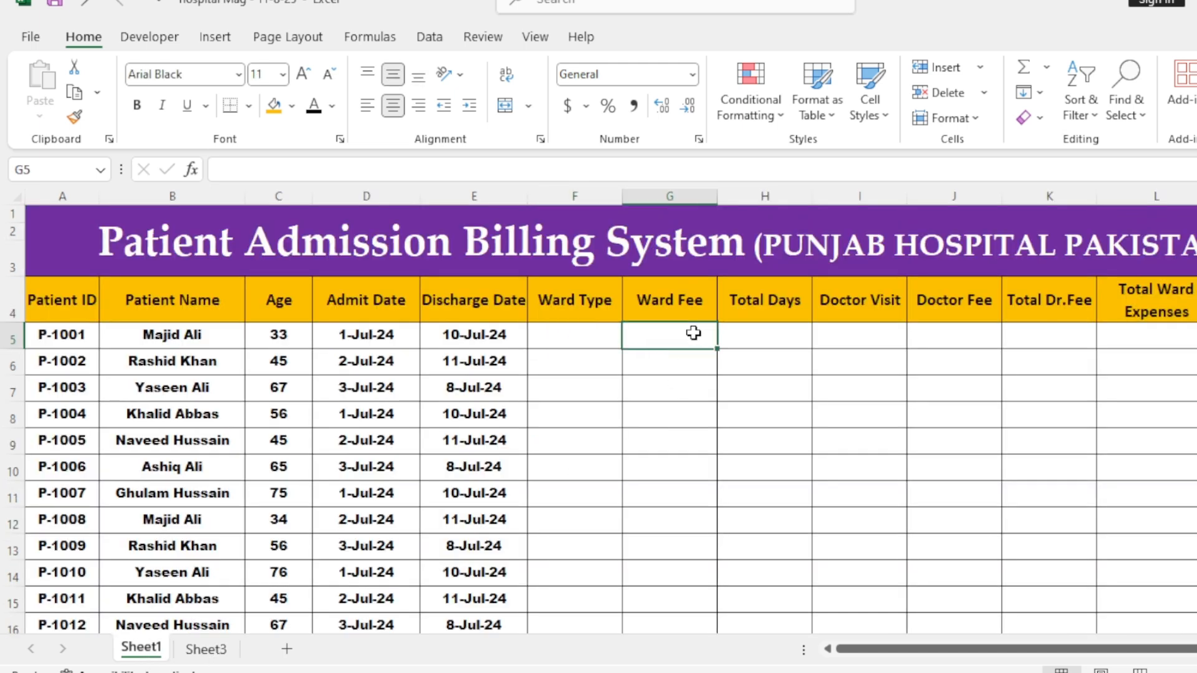
click(765, 340)
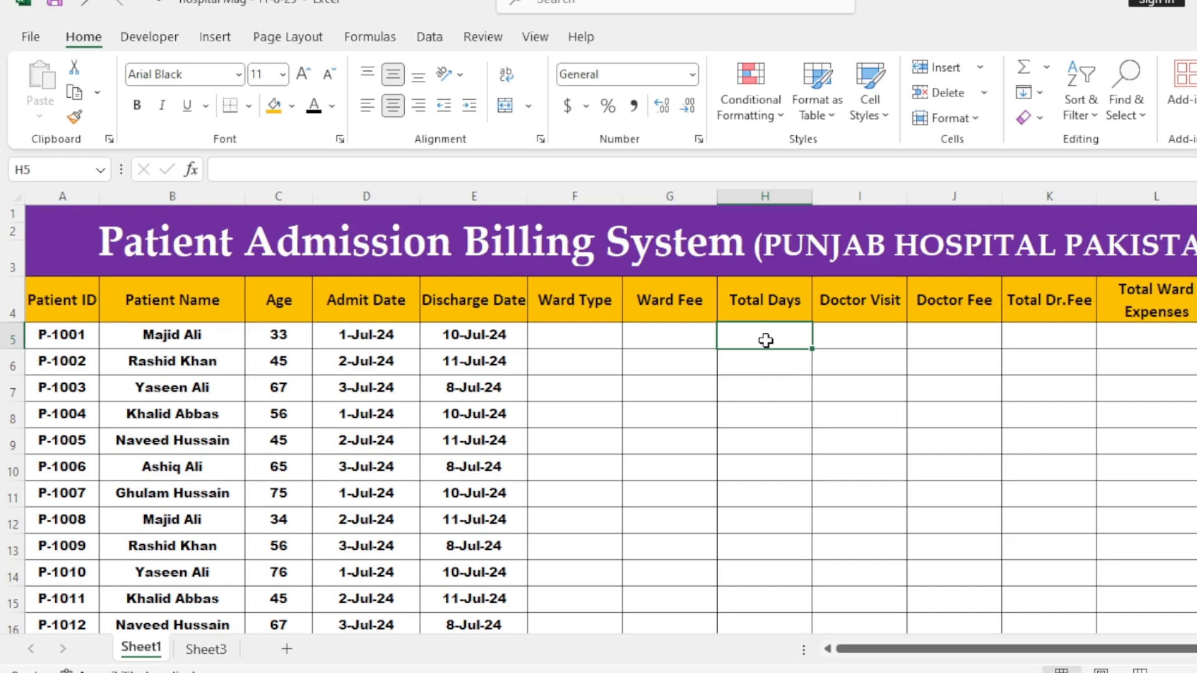
click(856, 341)
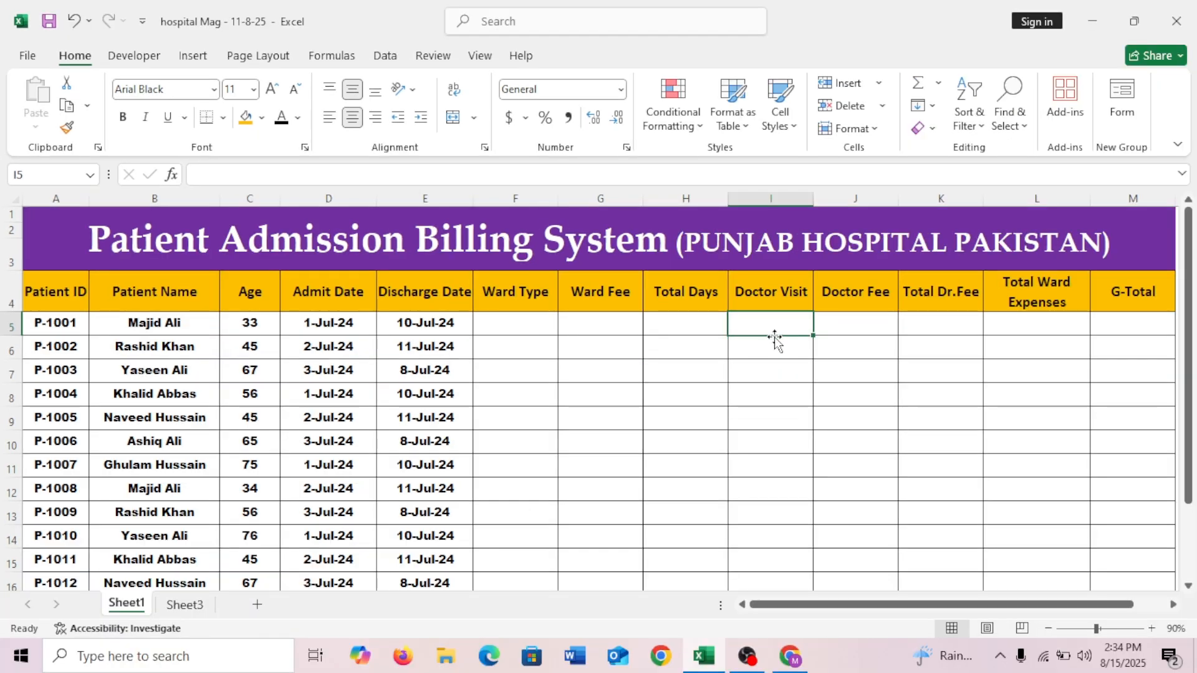
click(844, 324)
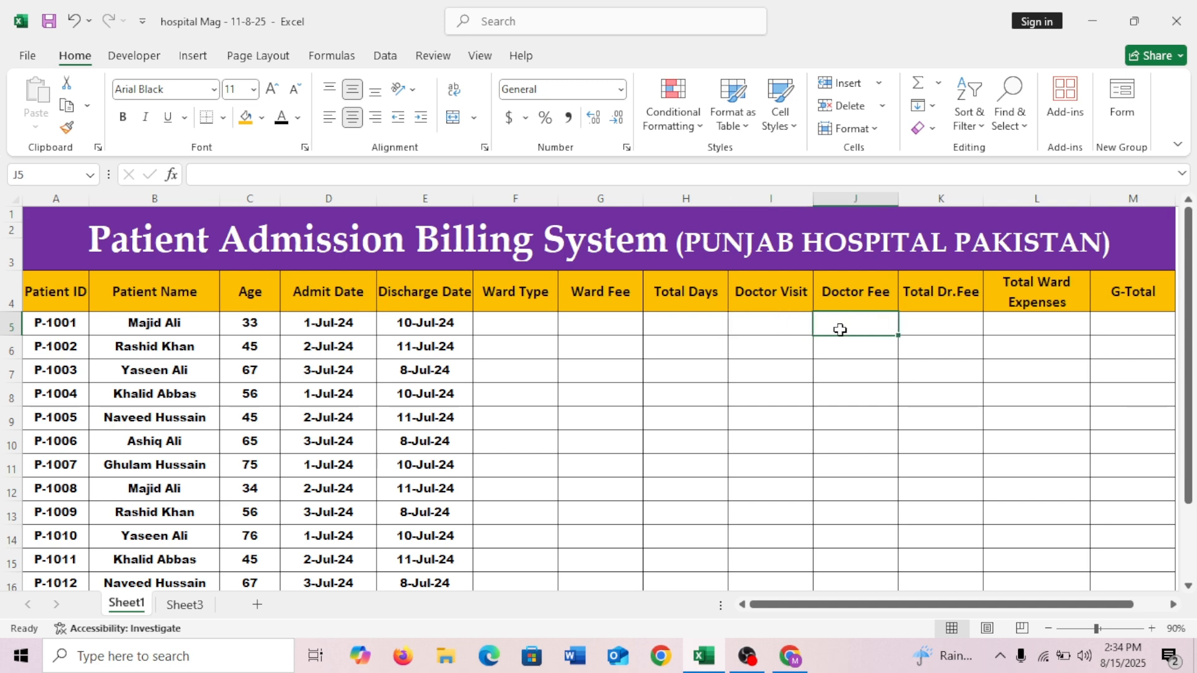
click(943, 324)
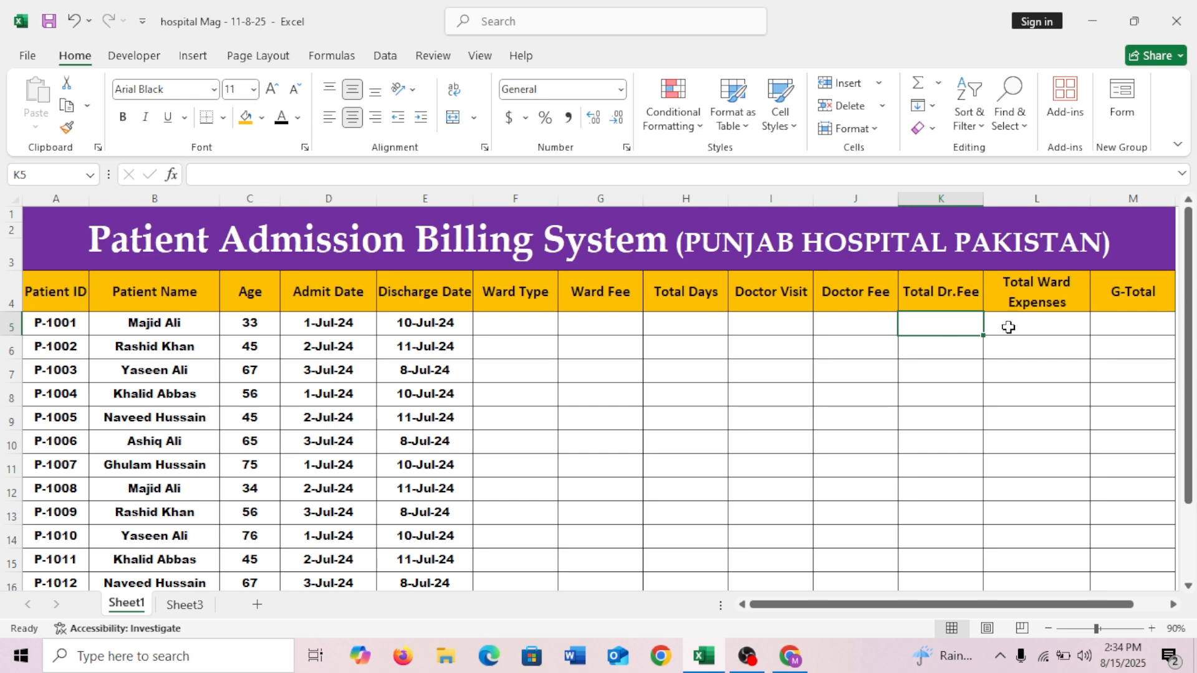
click(1038, 322)
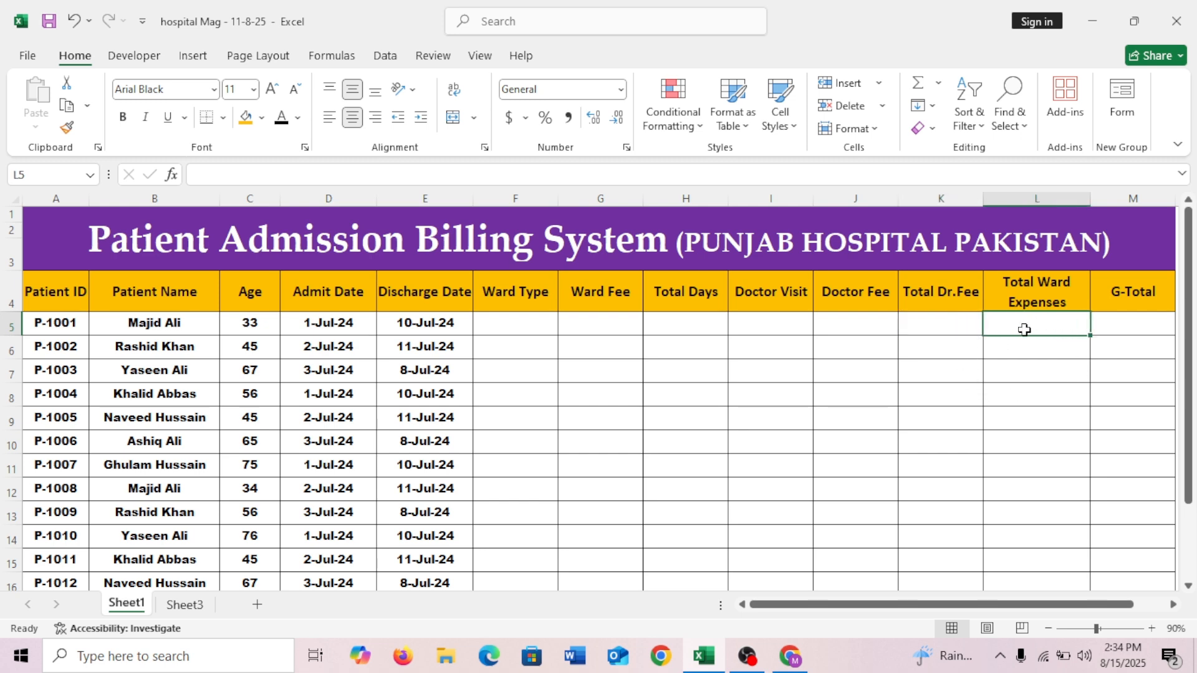
click(1128, 325)
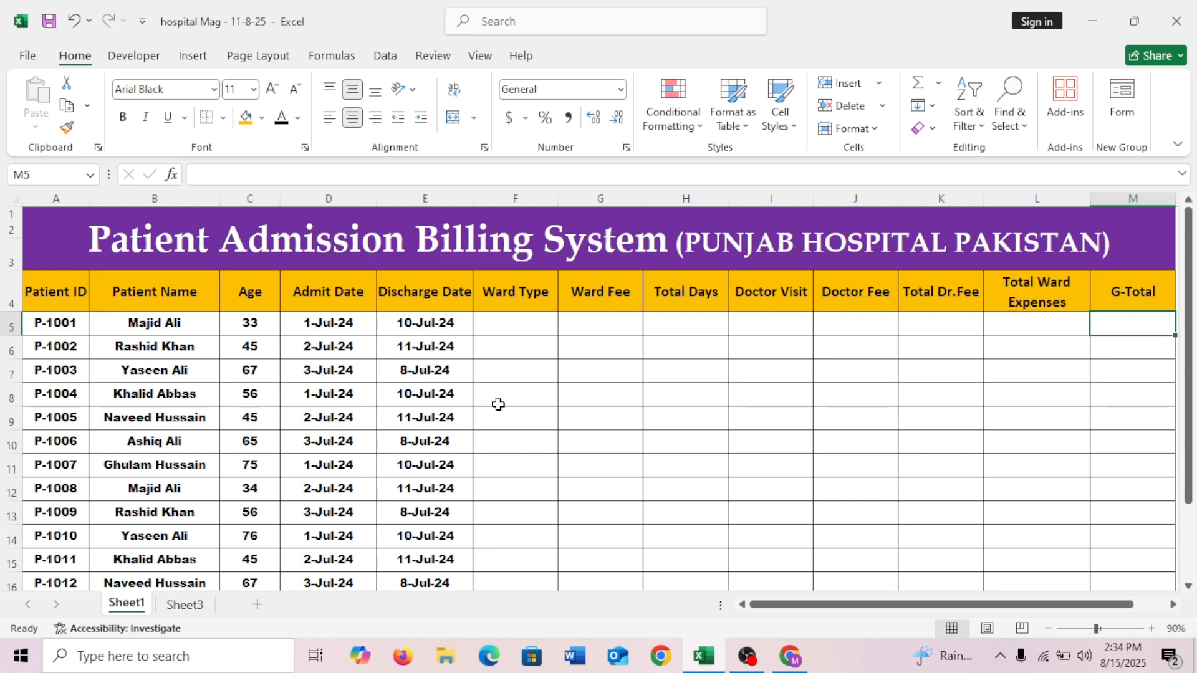
click(503, 324)
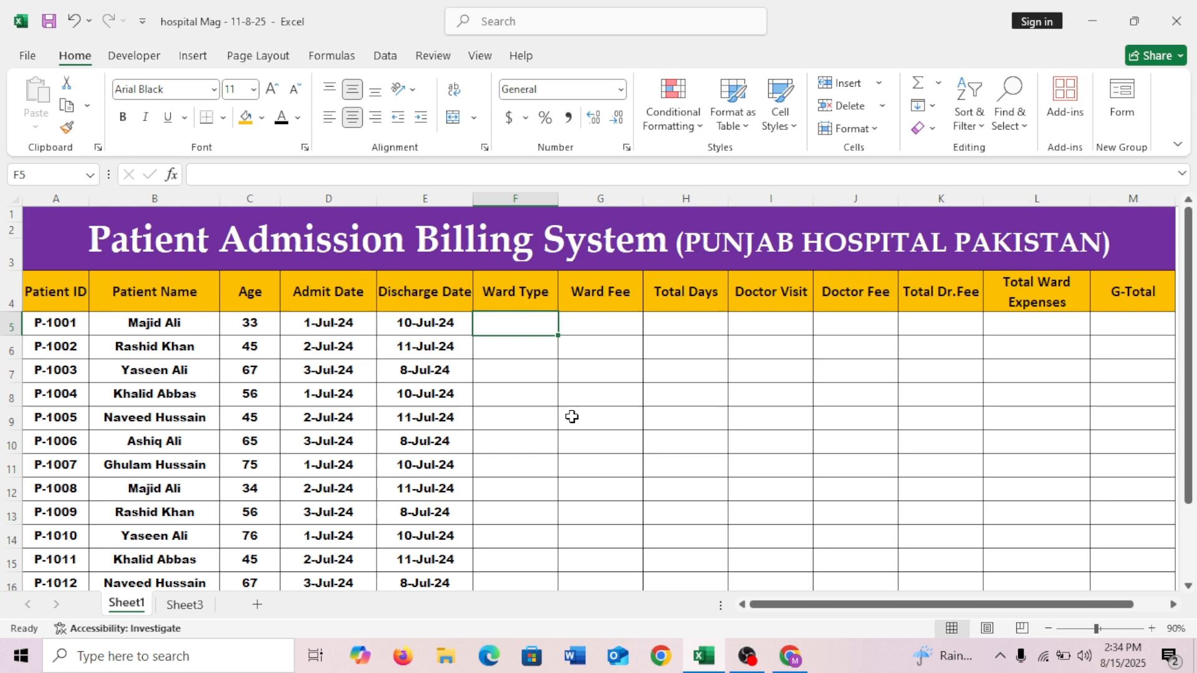
drag(524, 323, 513, 486)
click(526, 368)
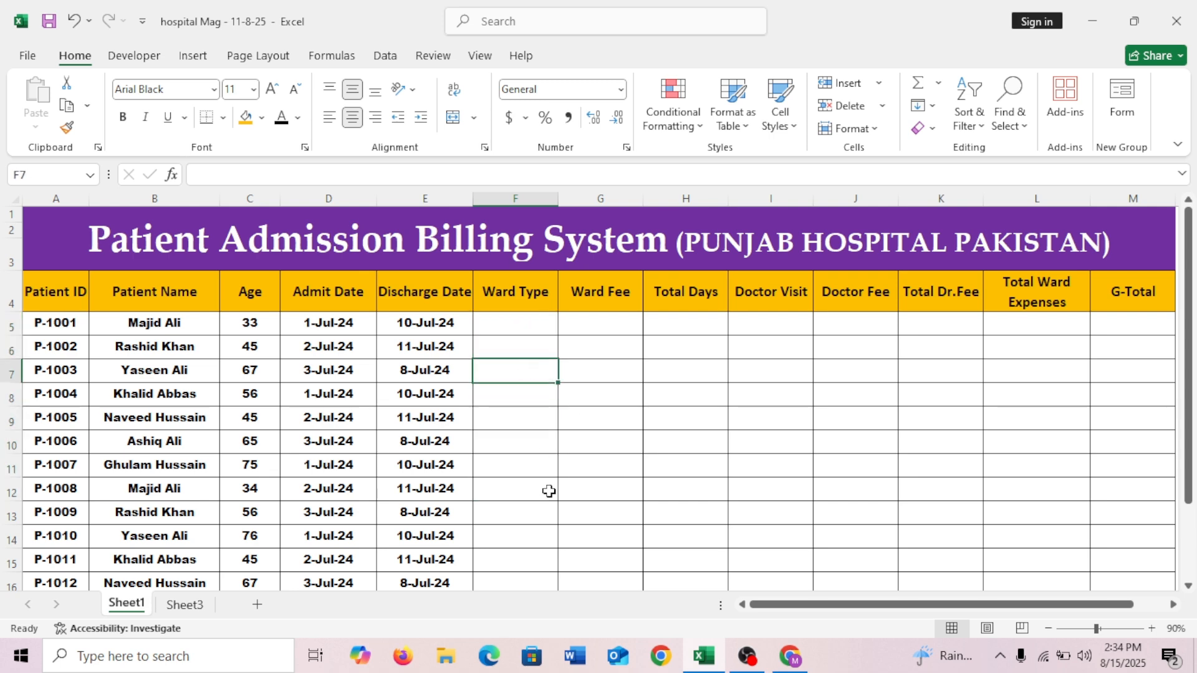
click(524, 330)
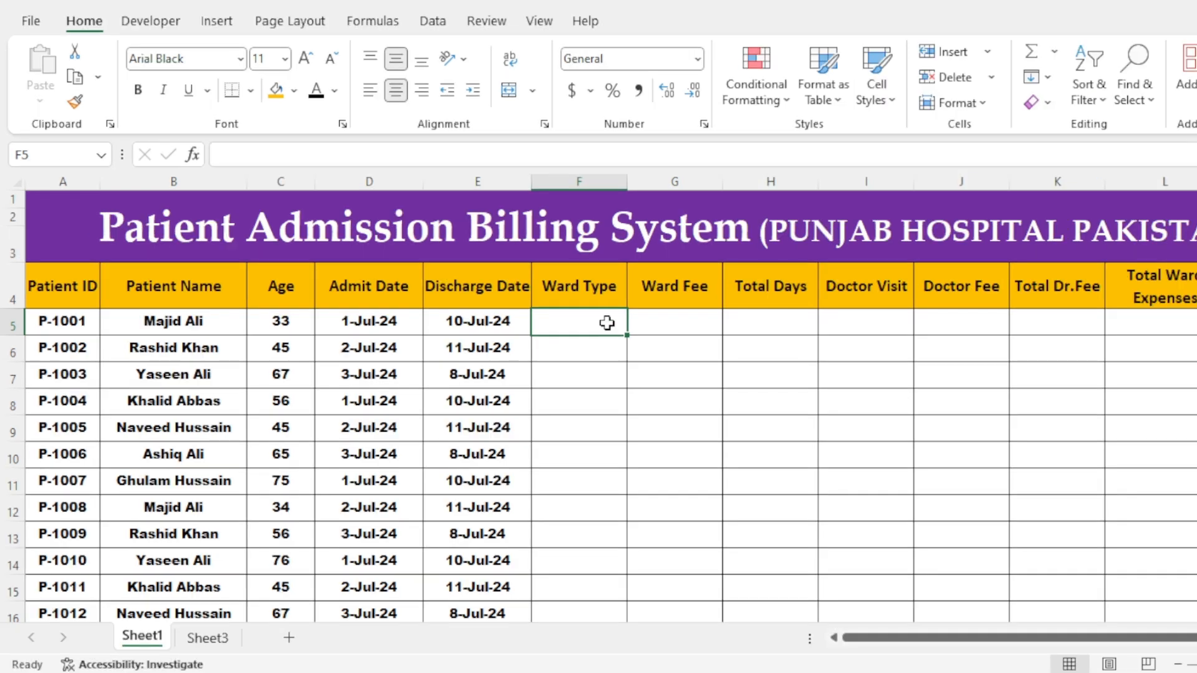
click(689, 319)
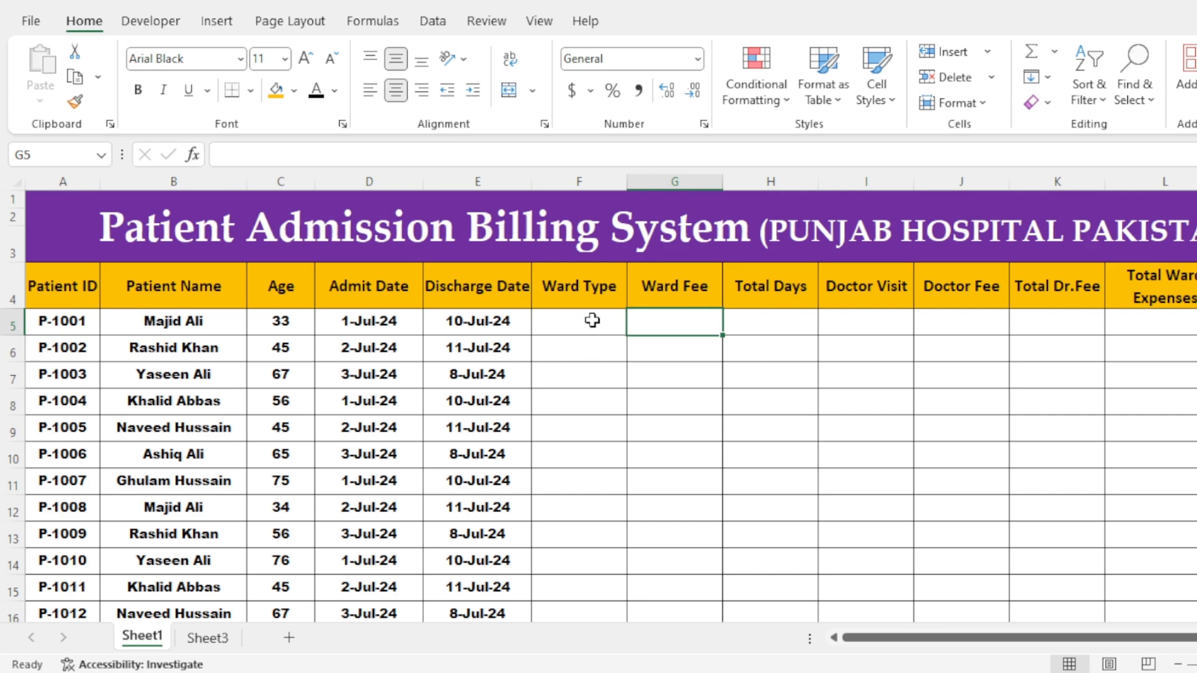
Start a data validation rule for the Ward Type cells from F5 down, allowing values from a List
drag(592, 315, 604, 574)
scroll(593, 550, up, 2)
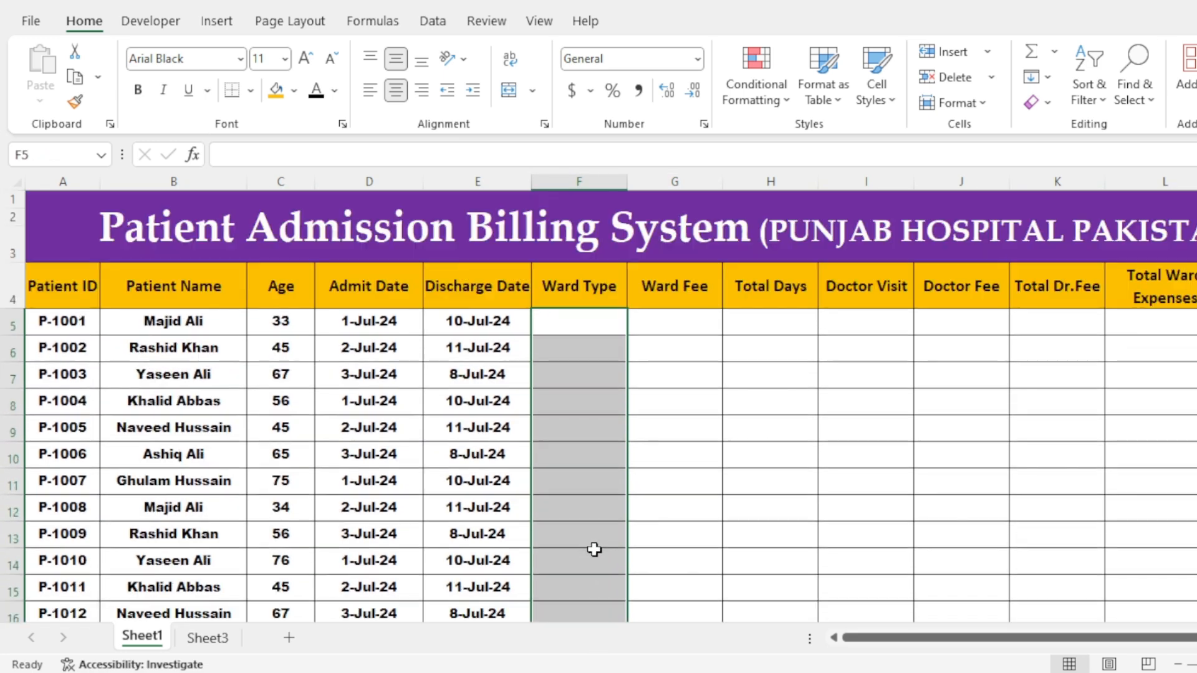
click(440, 21)
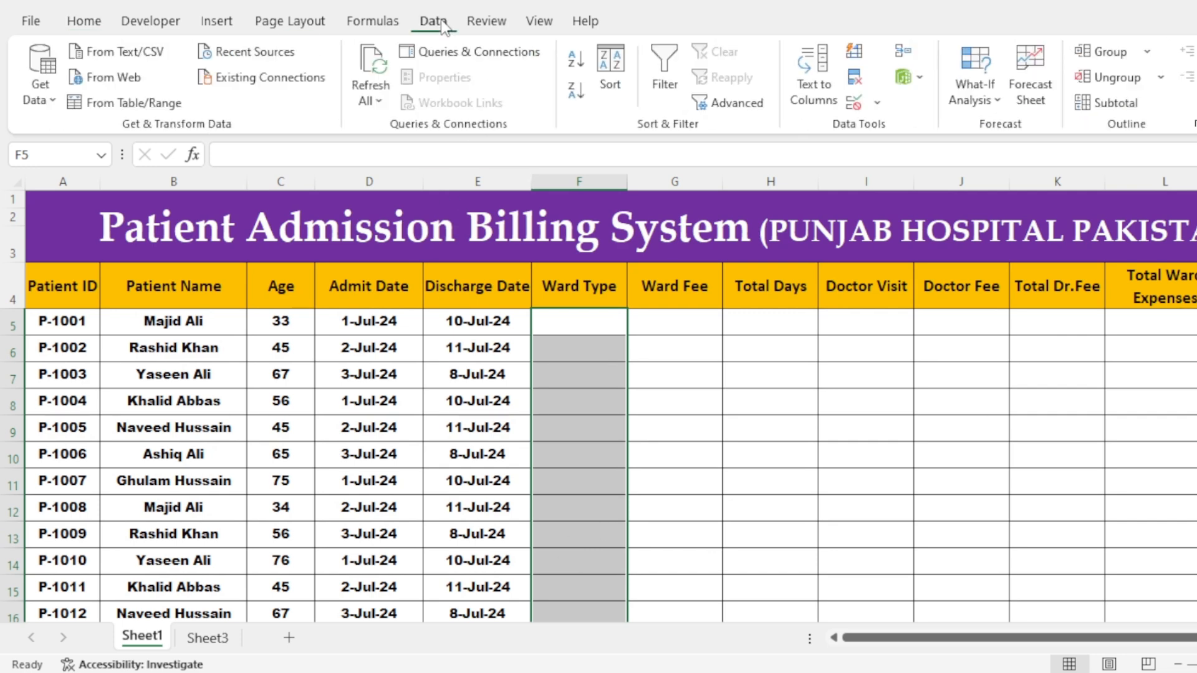
click(855, 103)
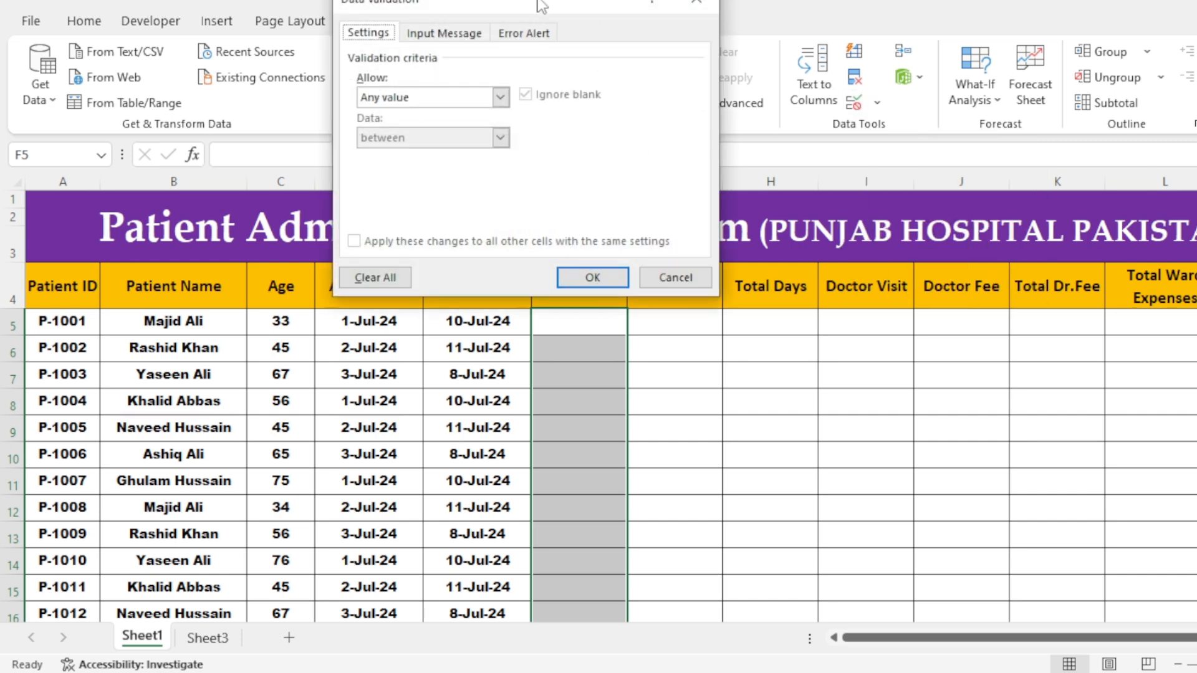
drag(542, 5, 559, 178)
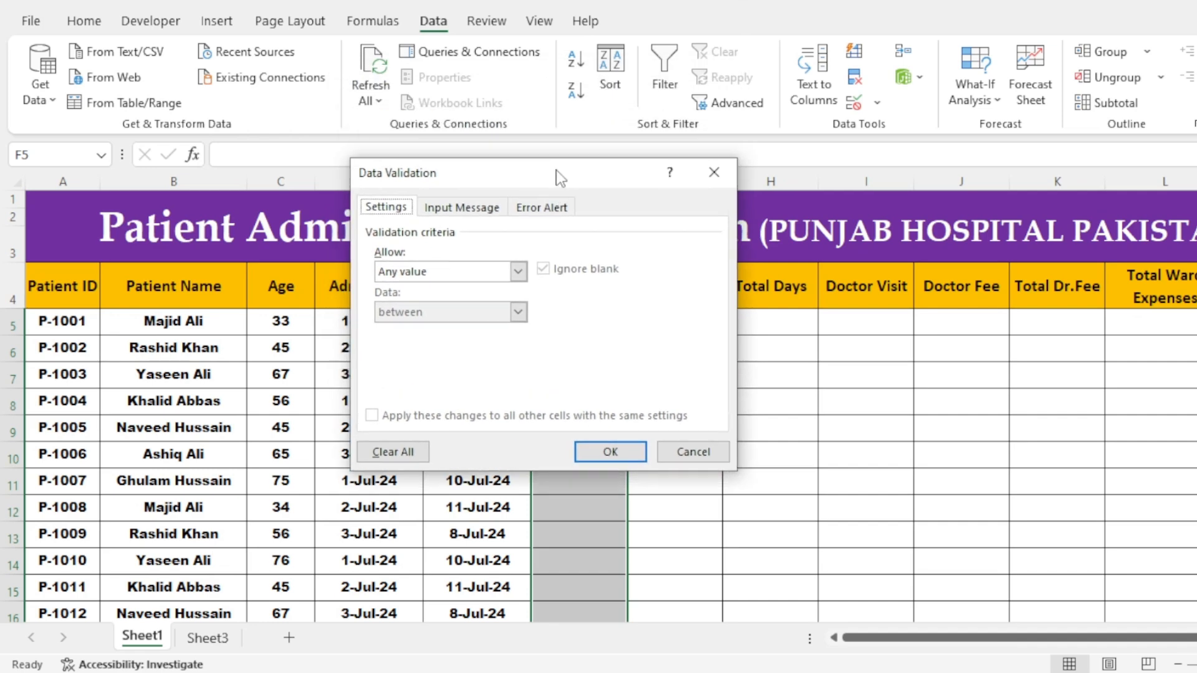
click(526, 273)
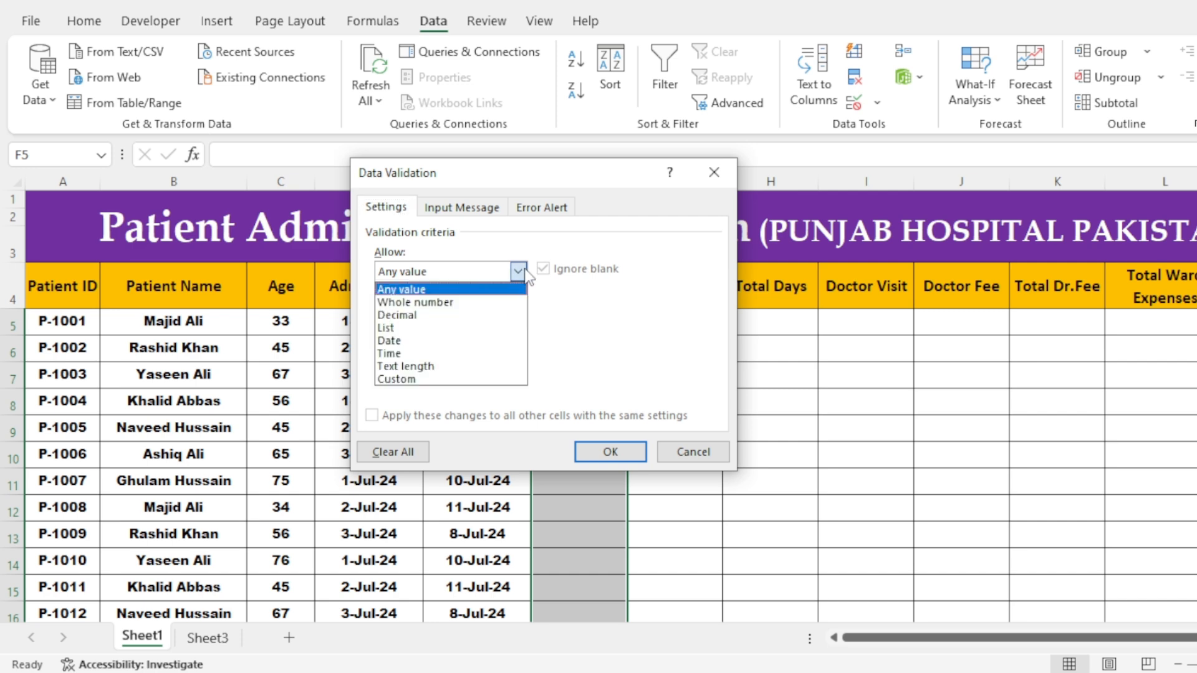
click(465, 330)
click(568, 352)
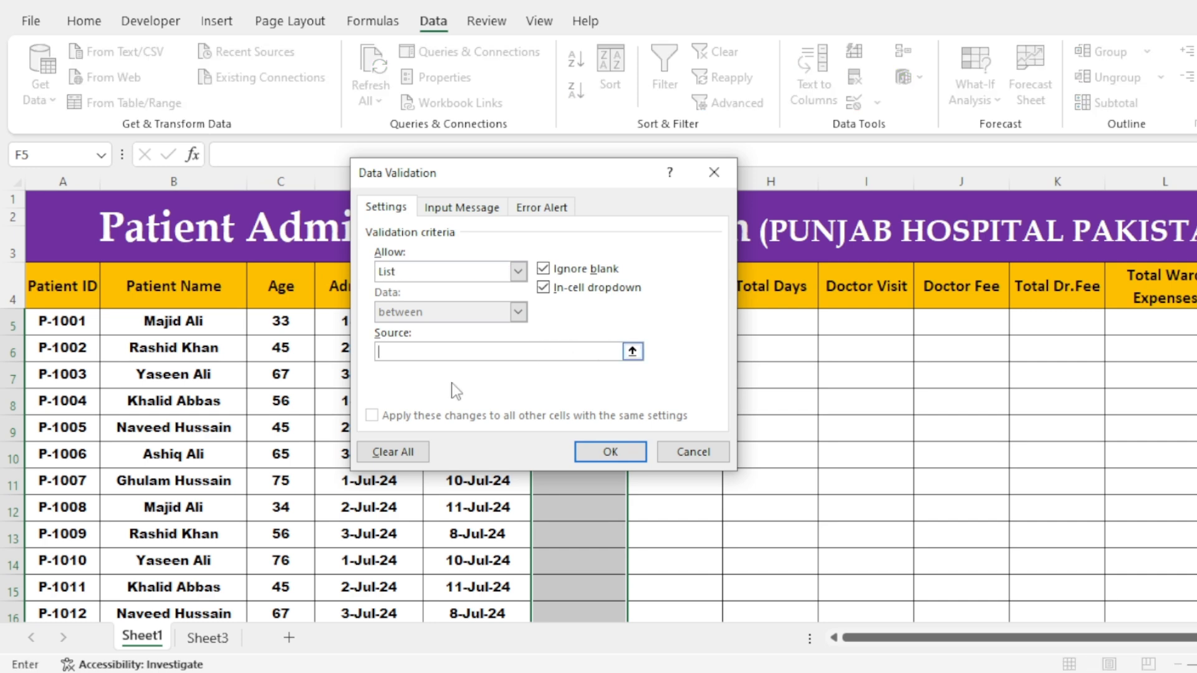
Use the ward names in Sheet3 cells G7:G10 as the list source and apply the validation
click(208, 638)
drag(604, 178, 953, 181)
drag(545, 344, 544, 424)
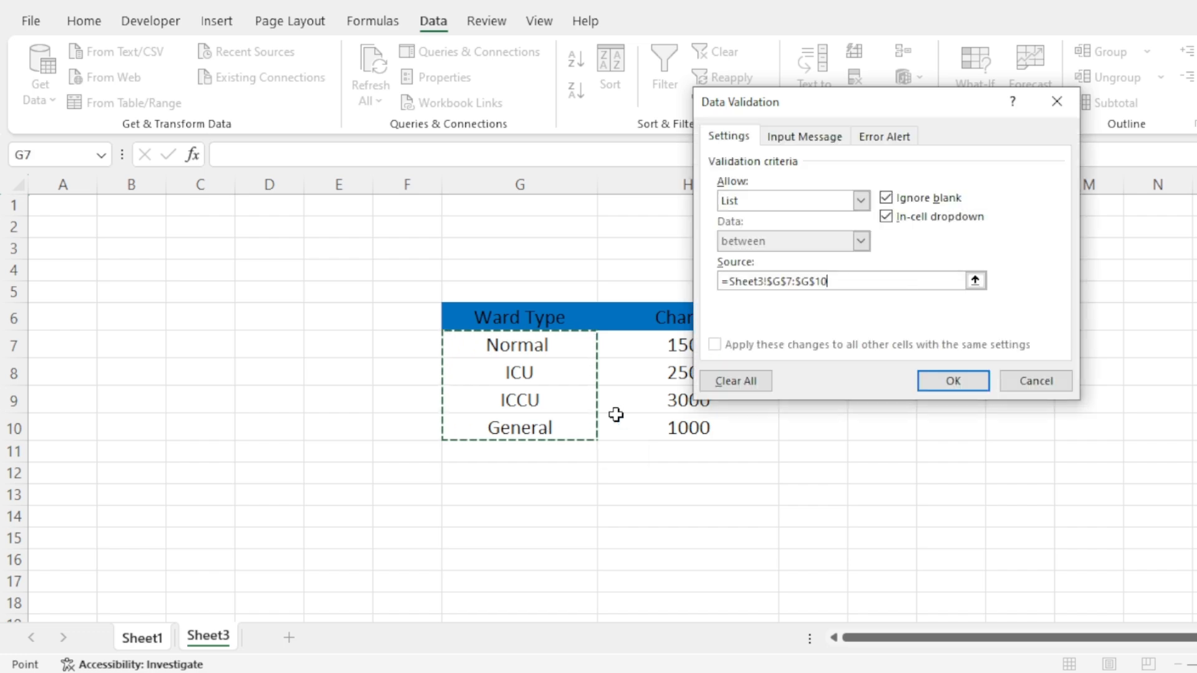
click(937, 382)
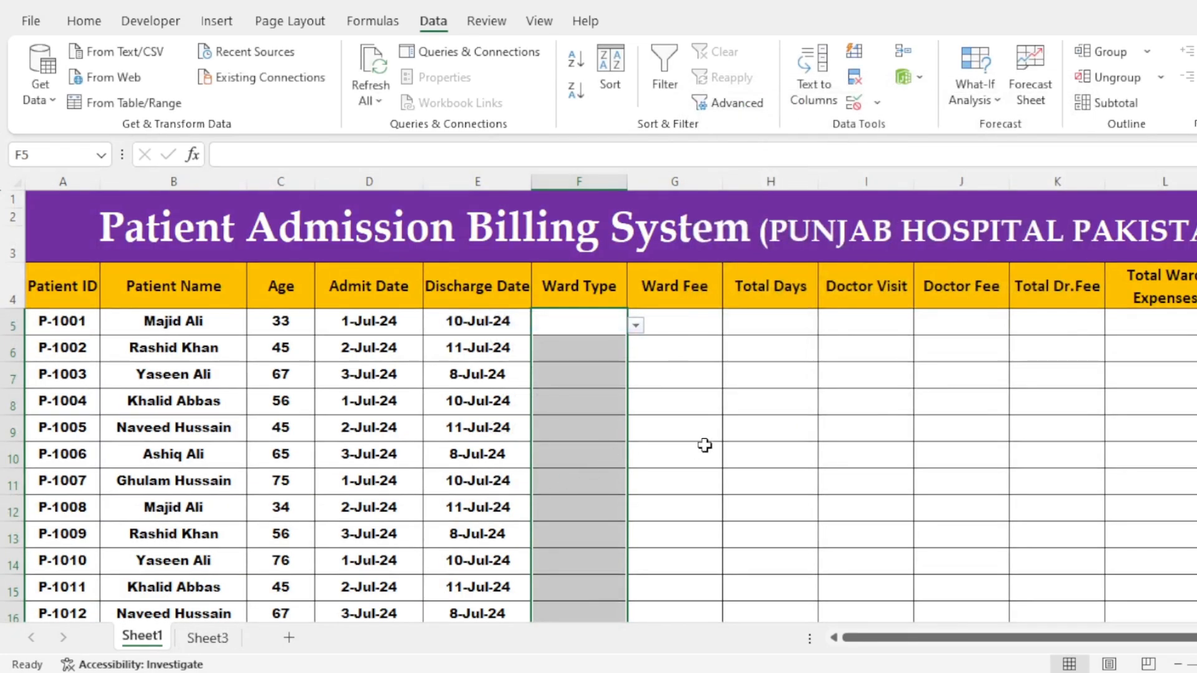
Choose ICCU as the Ward Type in F5 and General in F6 from the in-cell lists
click(591, 401)
click(598, 320)
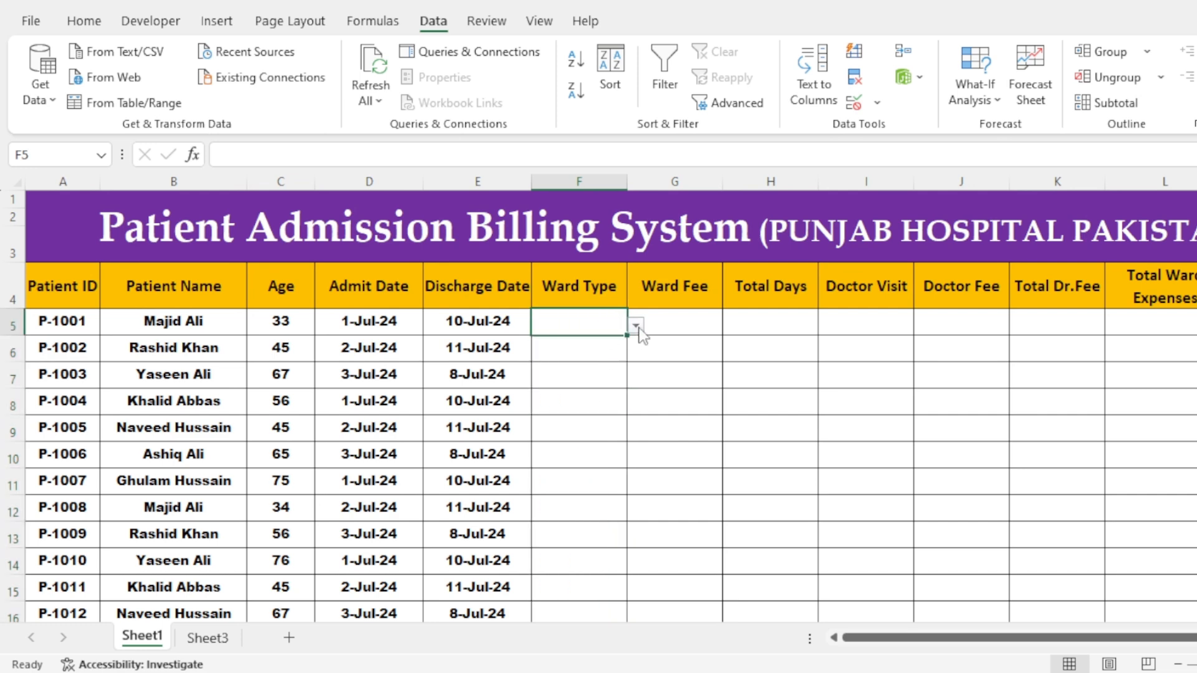
click(635, 325)
click(602, 366)
click(609, 350)
click(635, 352)
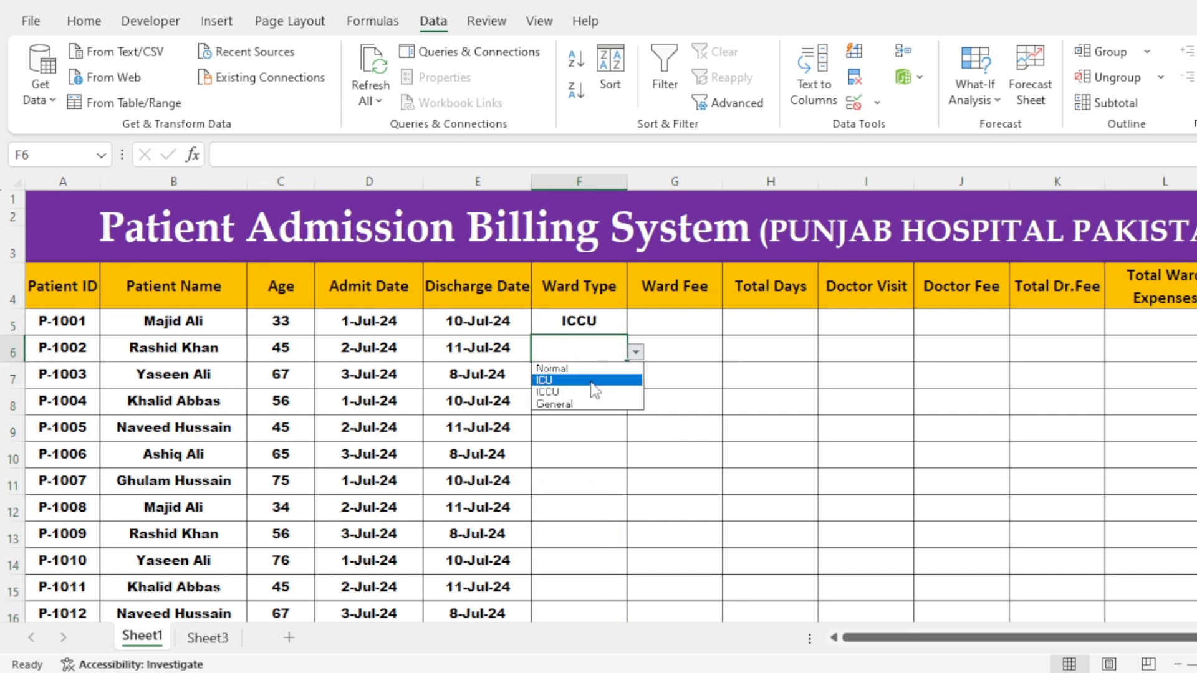
click(588, 403)
click(596, 399)
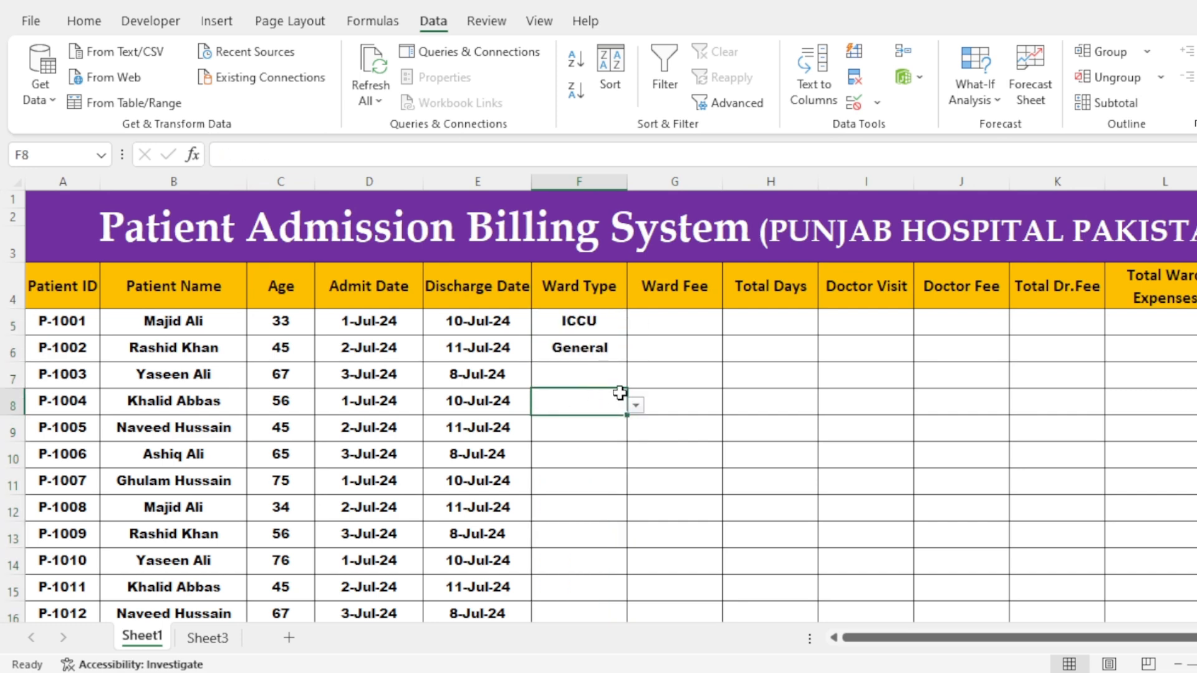
Choose Normal as the Ward Type in F7 and move to the first Ward Fee cell, G5
click(607, 374)
click(635, 379)
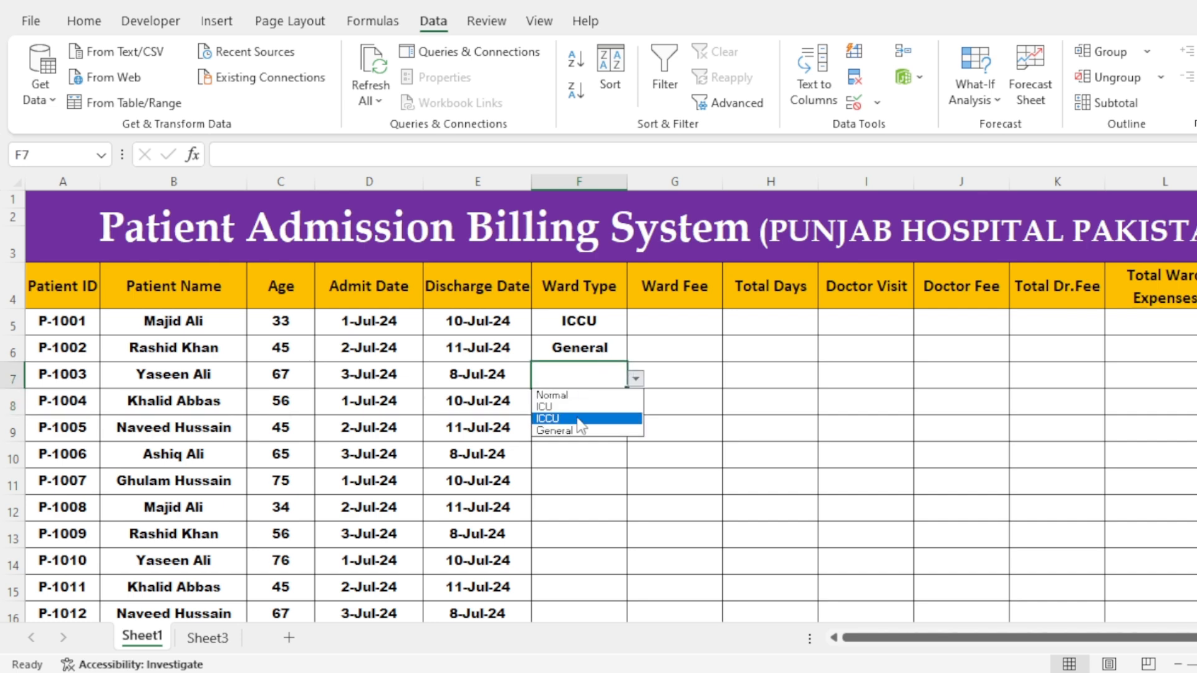
click(583, 397)
click(674, 394)
click(648, 329)
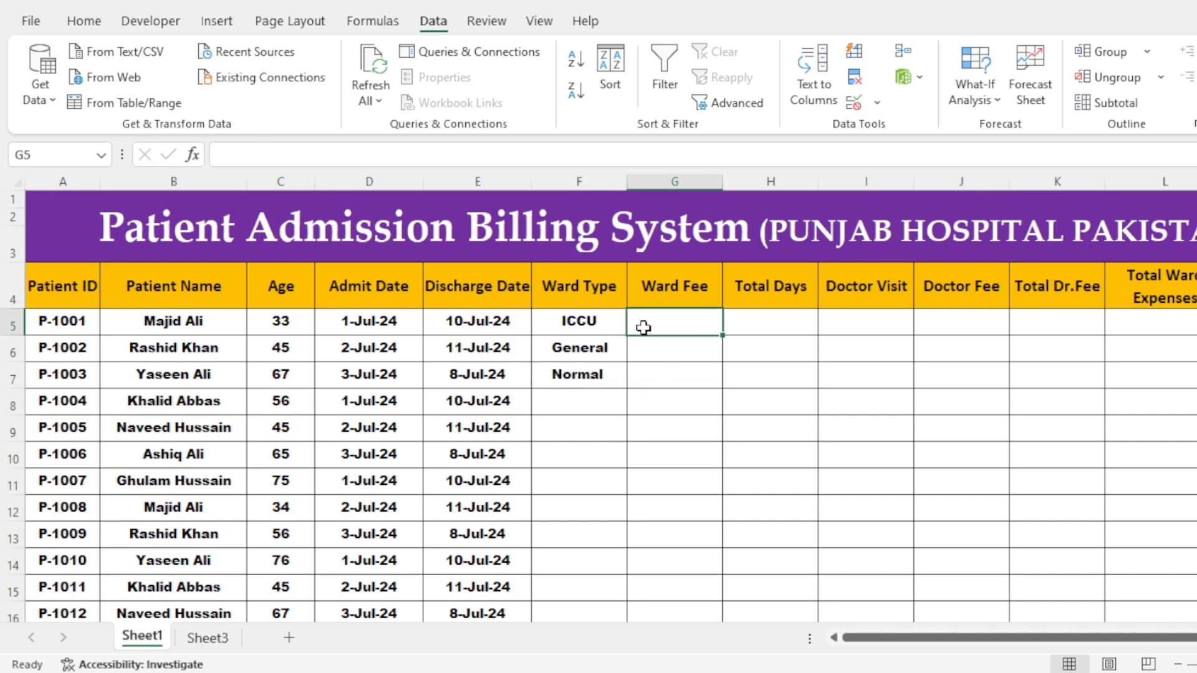
Examine the ward charges table on Sheet3 as the source for the Ward Fee of the ward type in F5
click(624, 331)
click(659, 330)
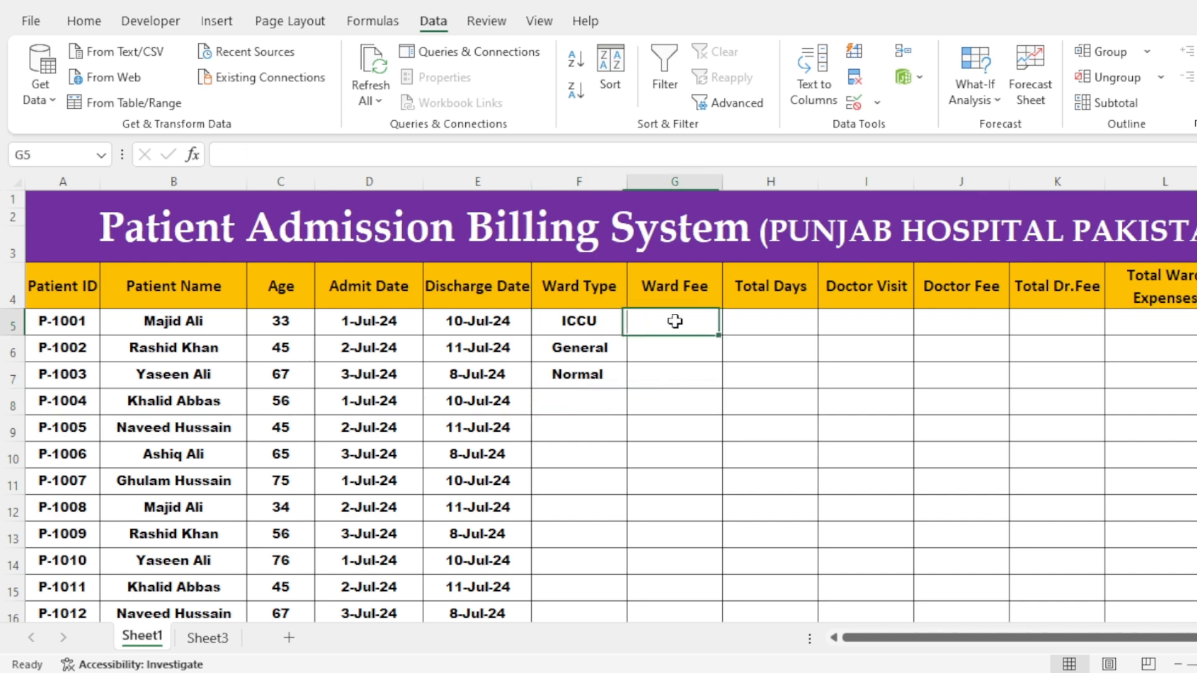
click(597, 330)
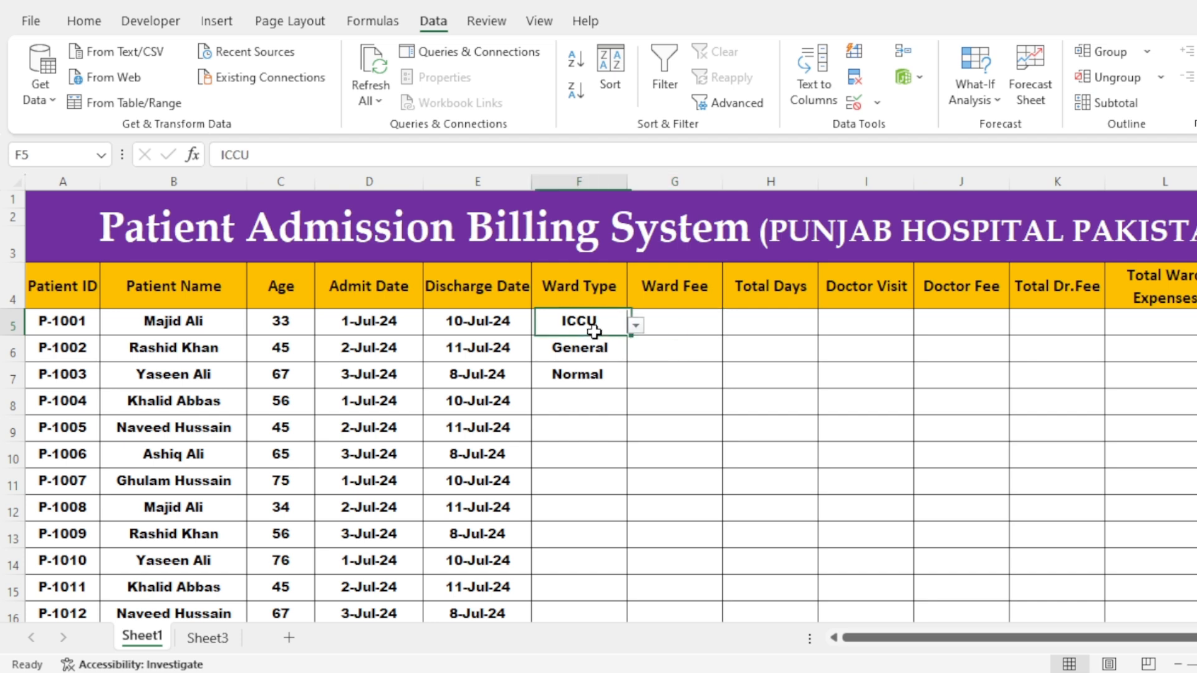
click(678, 320)
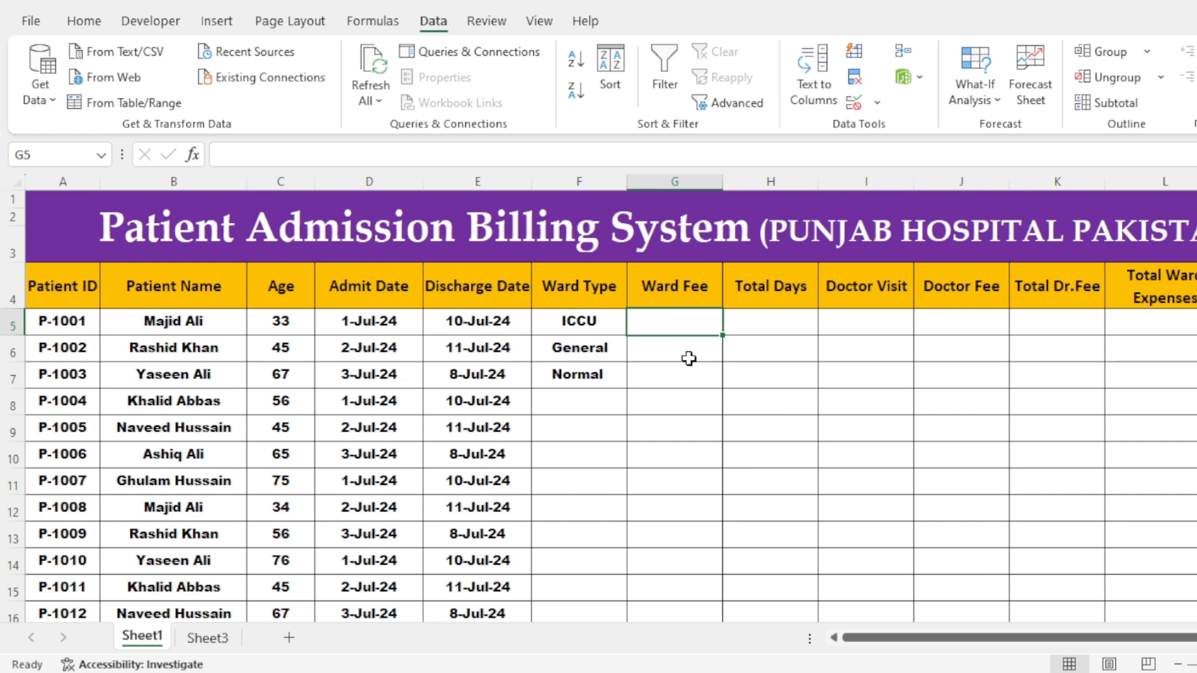
click(209, 637)
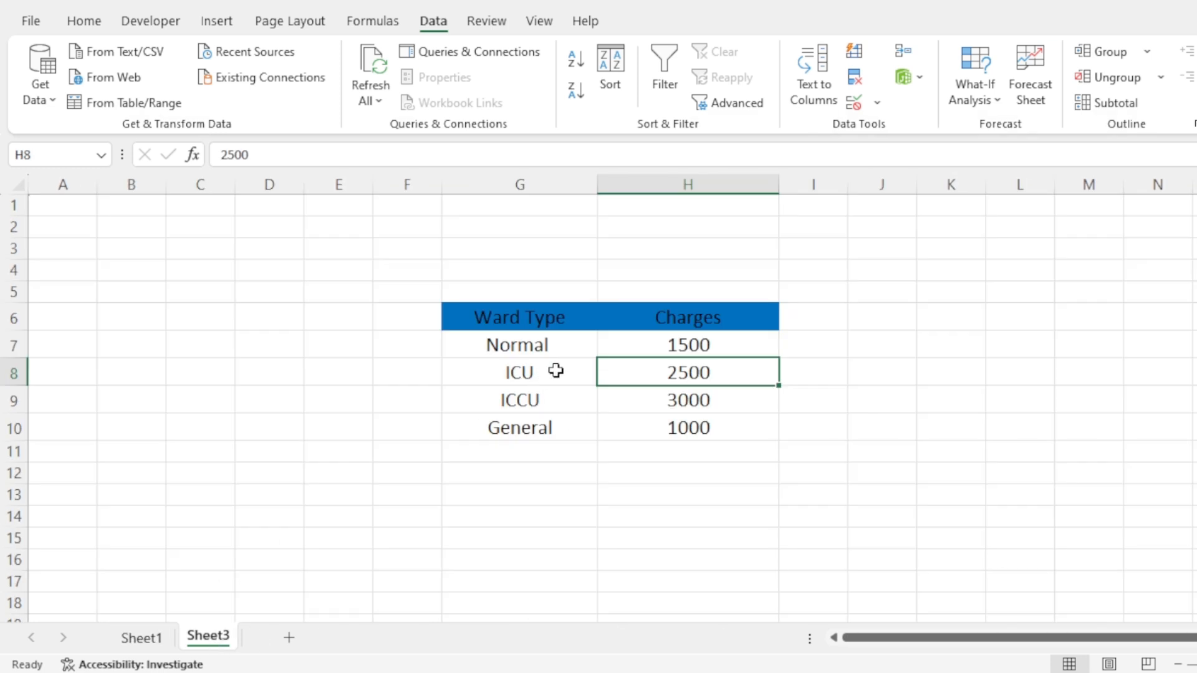
click(547, 350)
click(685, 348)
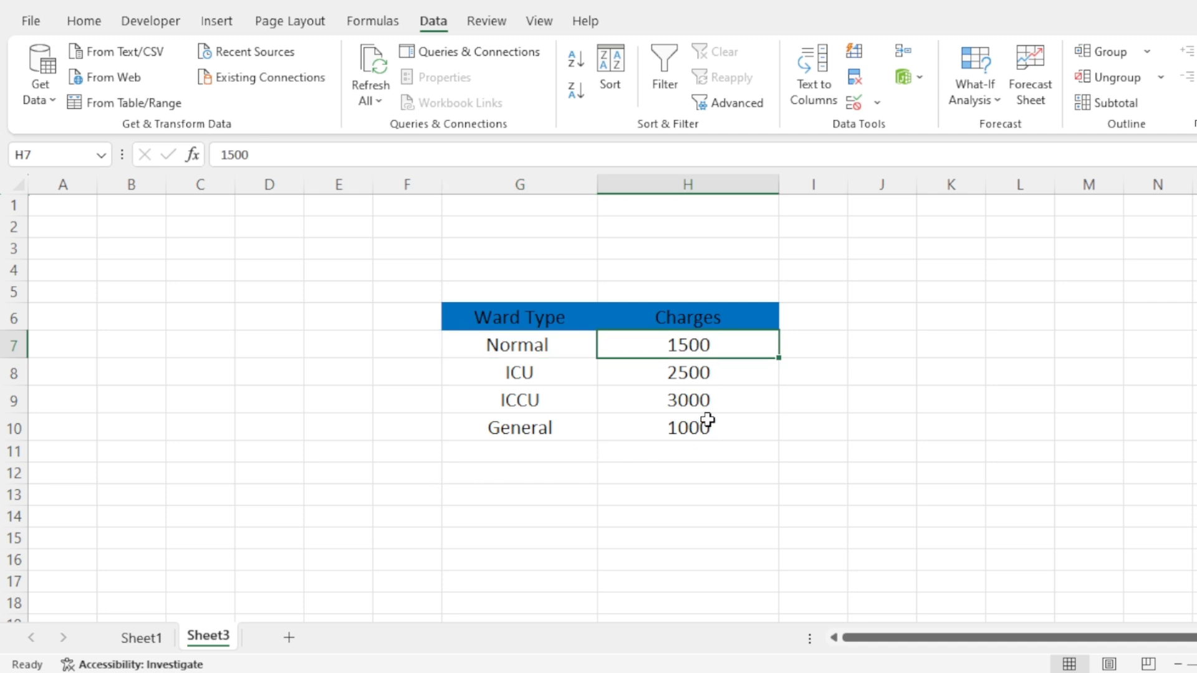
click(710, 318)
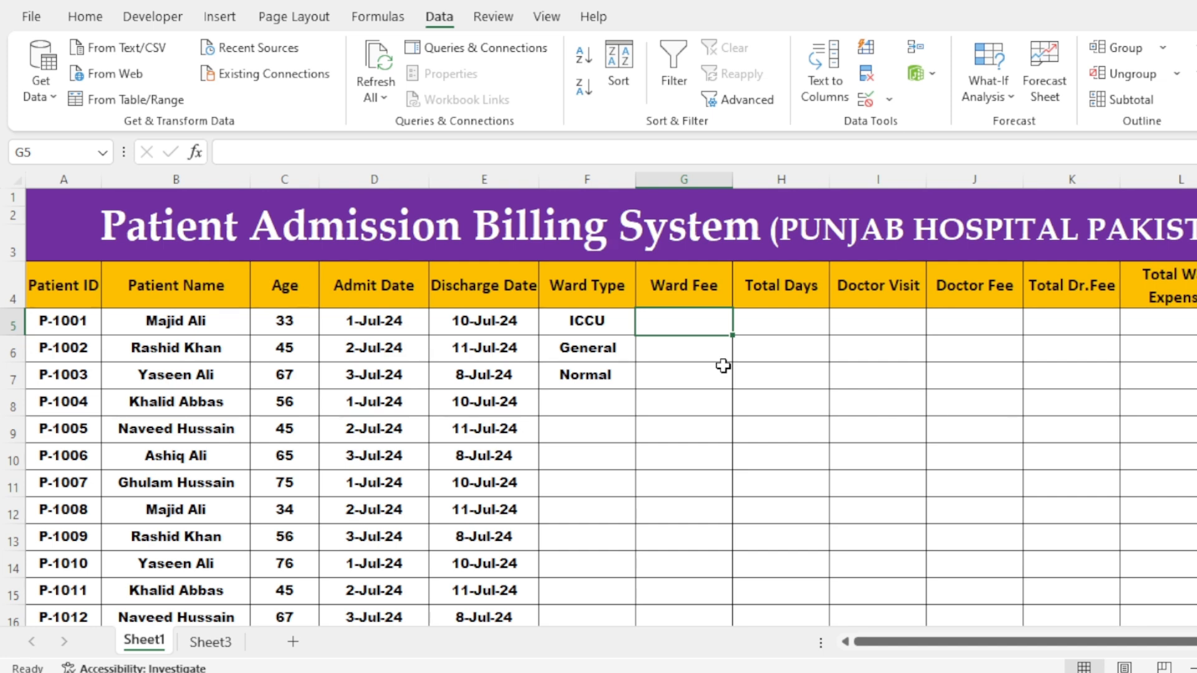
Start a VLOOKUP in Ward Fee cell G5 with F5 as the lookup value and absolute range Sheet3!$G$6:$H$10 as the table
text(=vlo)
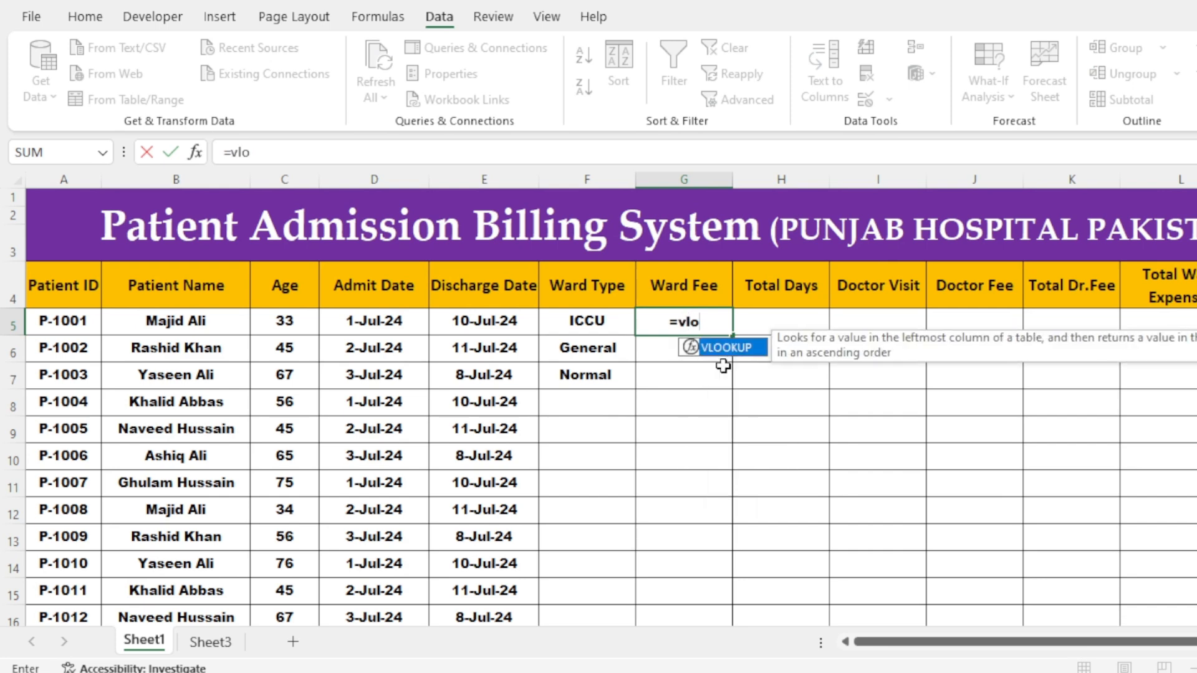
key(Tab)
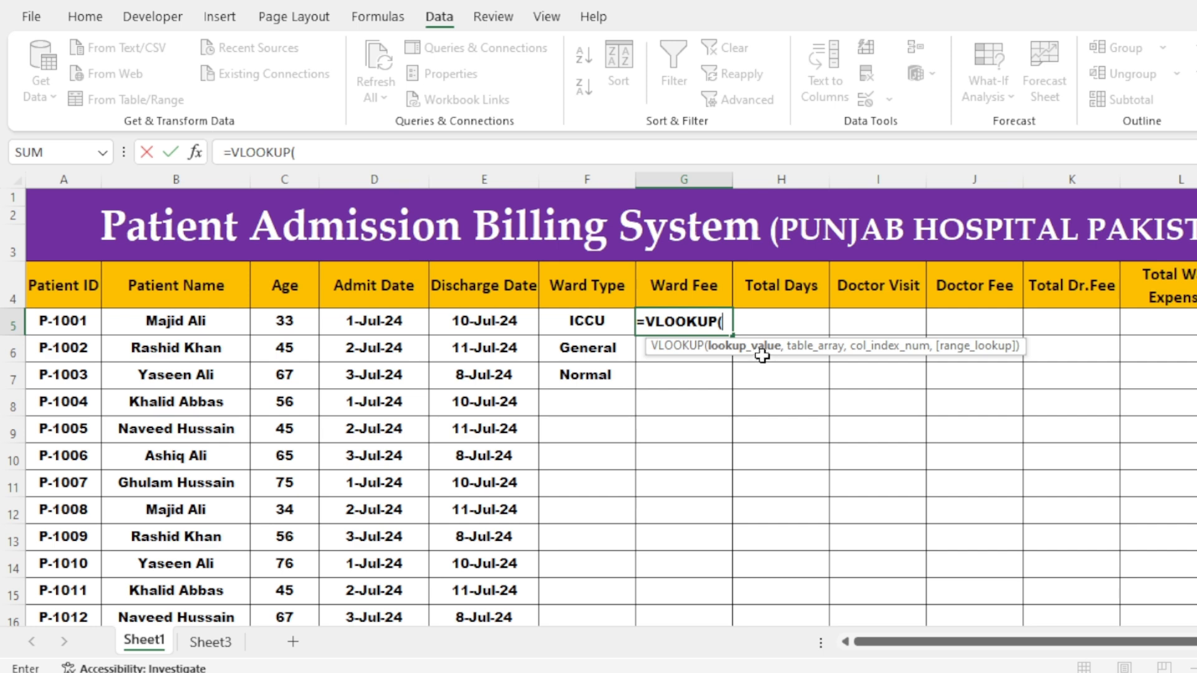
click(568, 320)
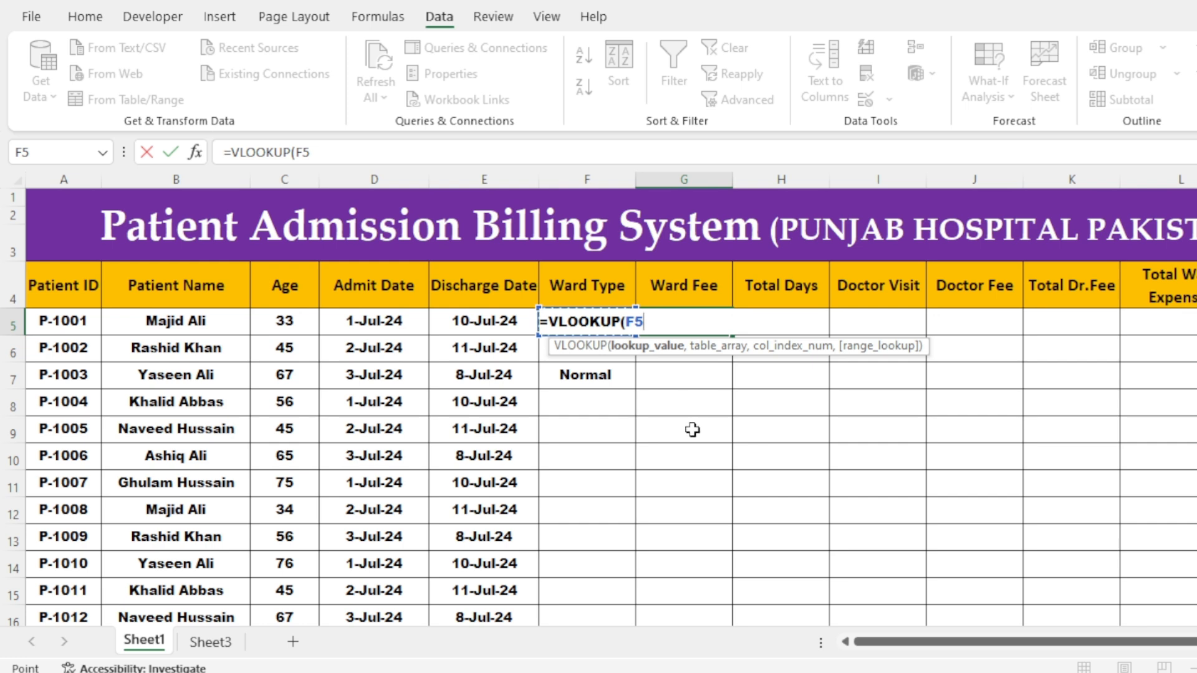
text(,)
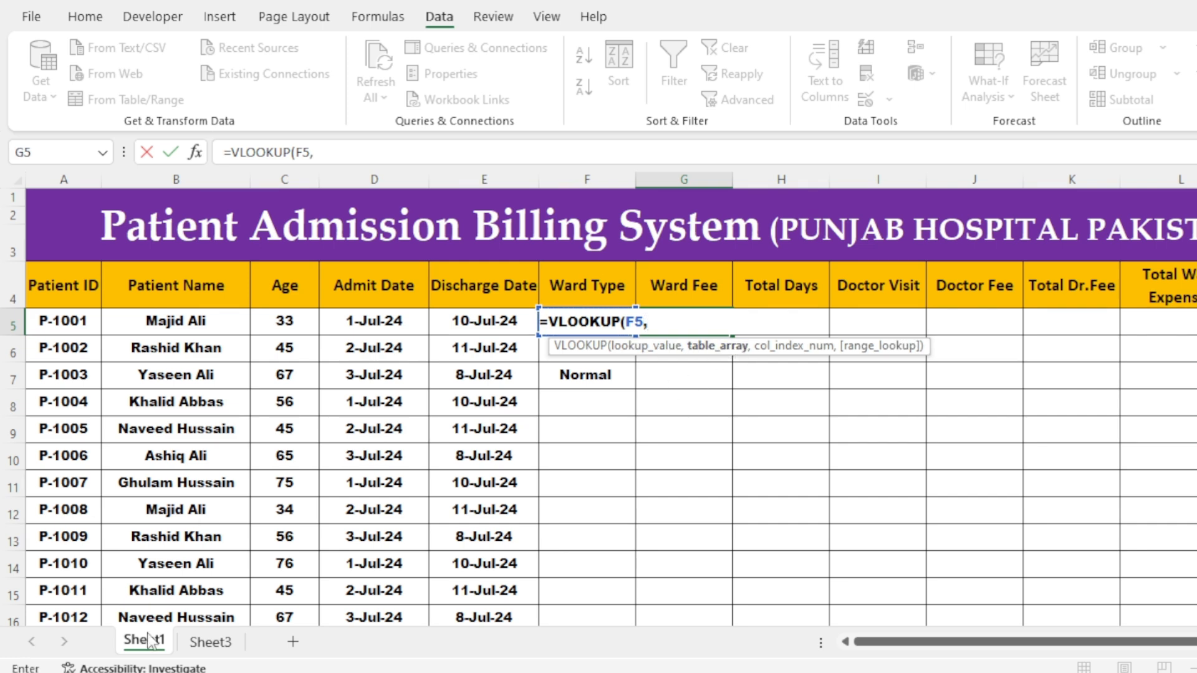
click(209, 645)
drag(486, 318, 685, 427)
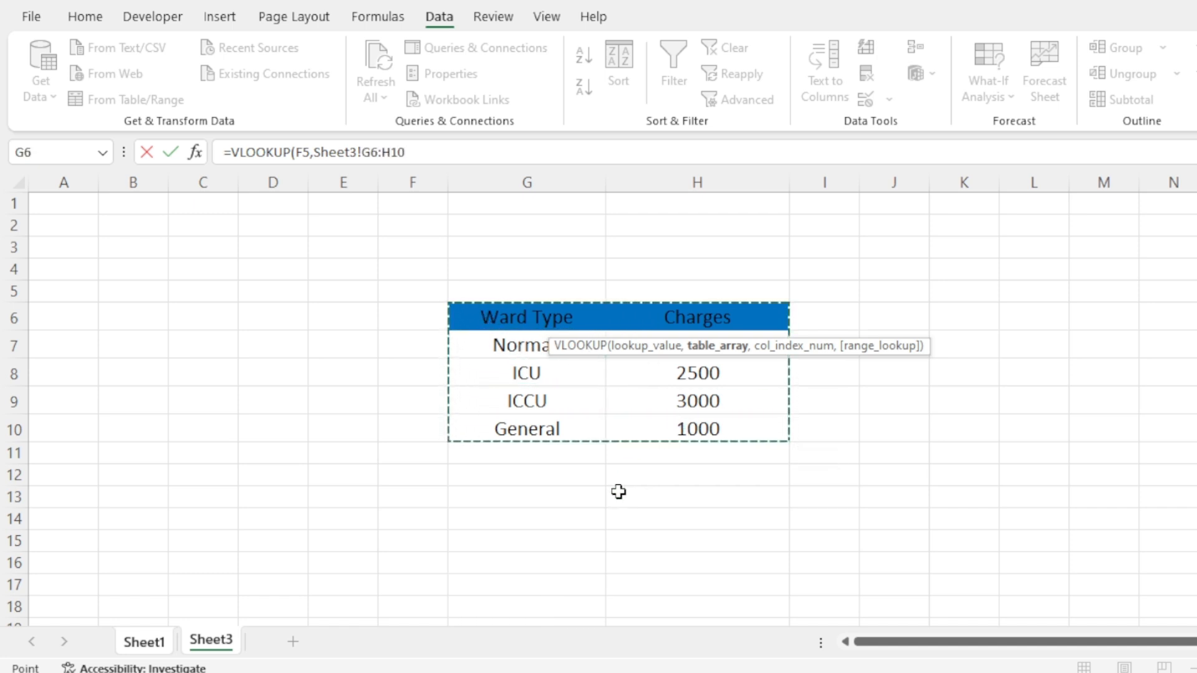
key(F4)
text(,)
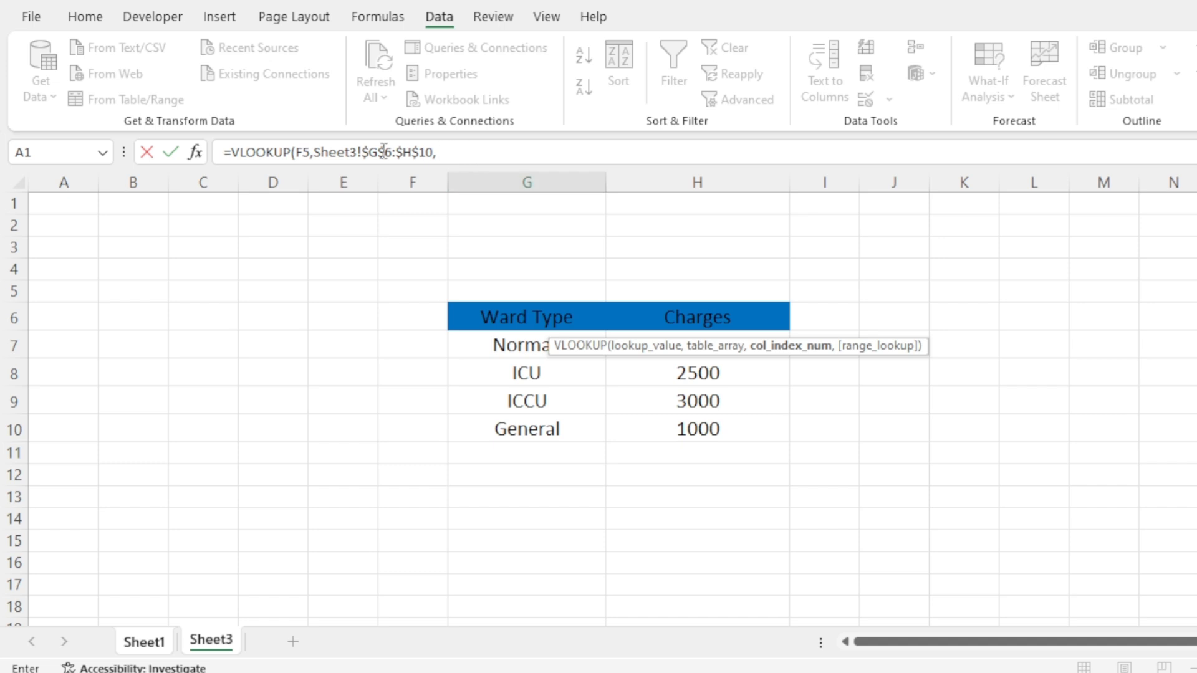
Complete the G5 VLOOKUP with column index 2 and exact match 0
click(465, 153)
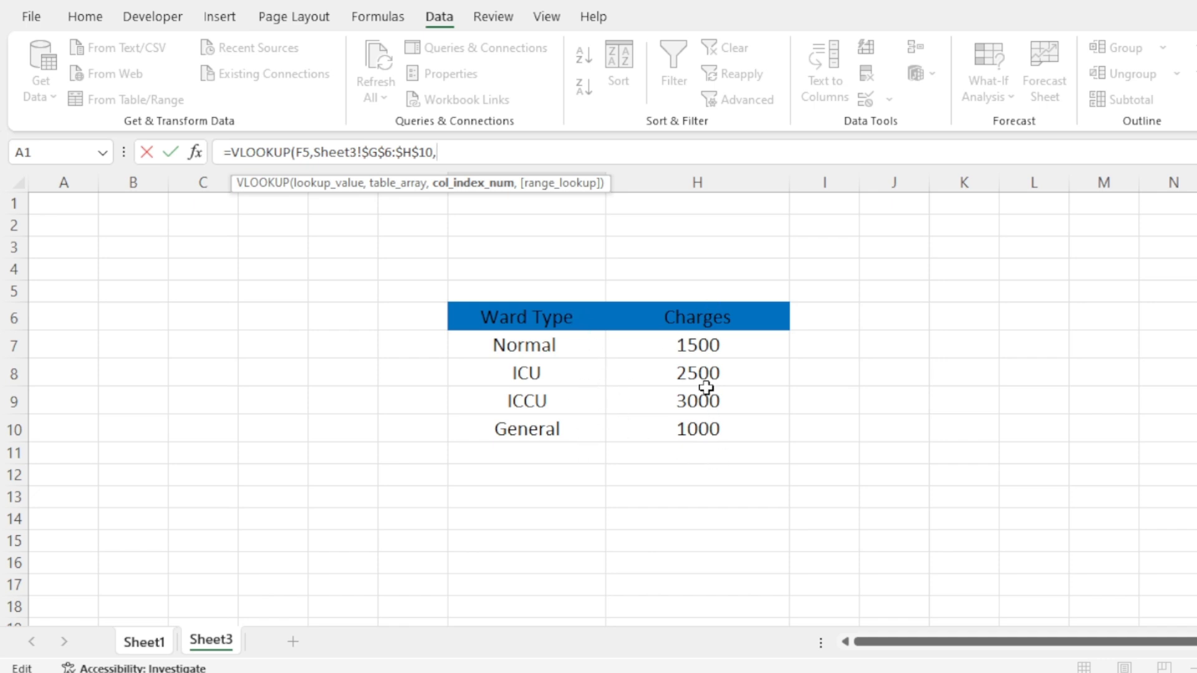
text(,)
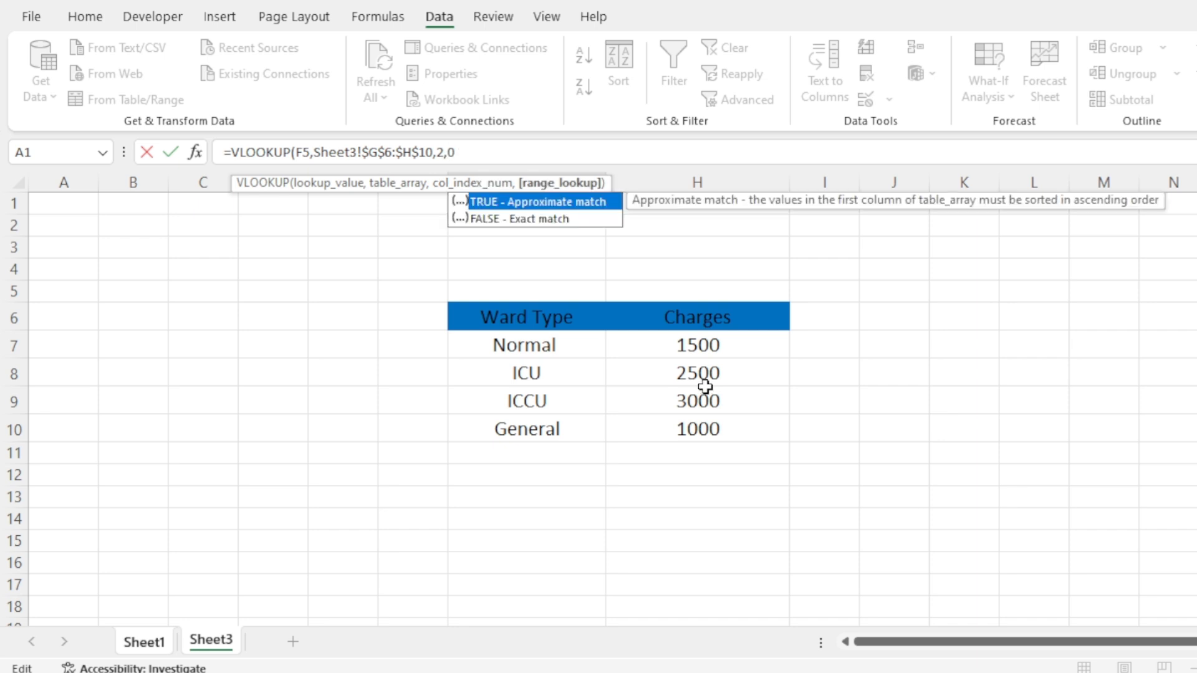
text(0))
key(Return)
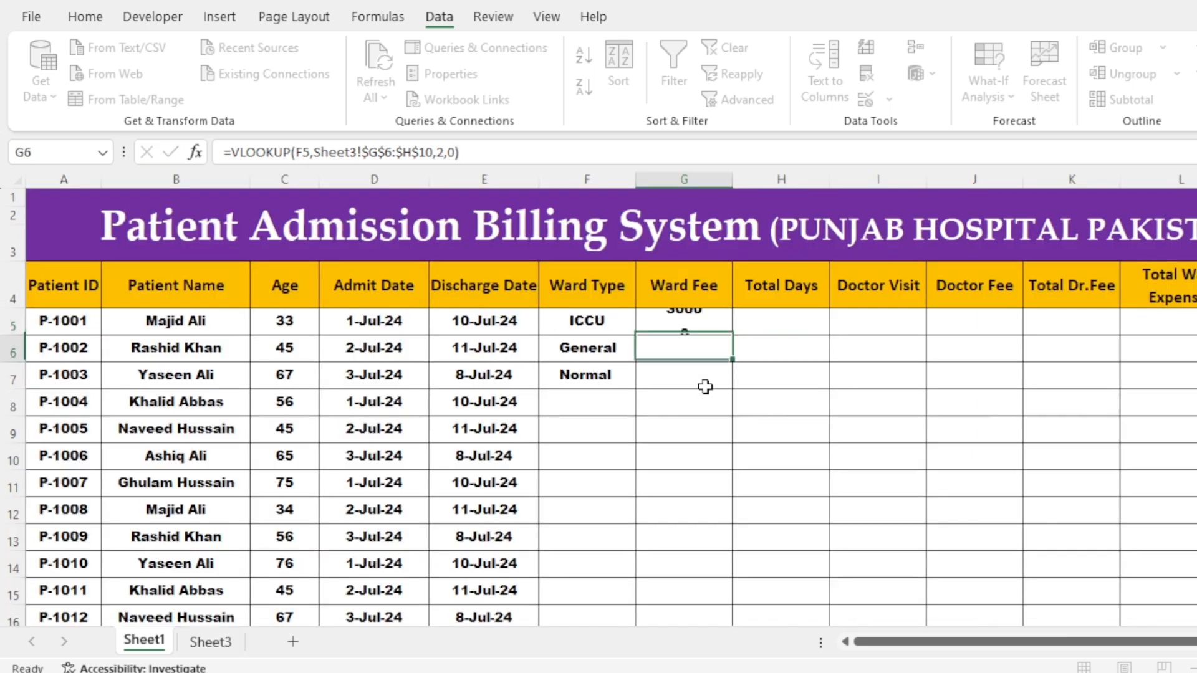
Test the Ward Fee lookup by switching the F5 Ward Type to ICU, General and back to ICU
click(599, 321)
click(644, 324)
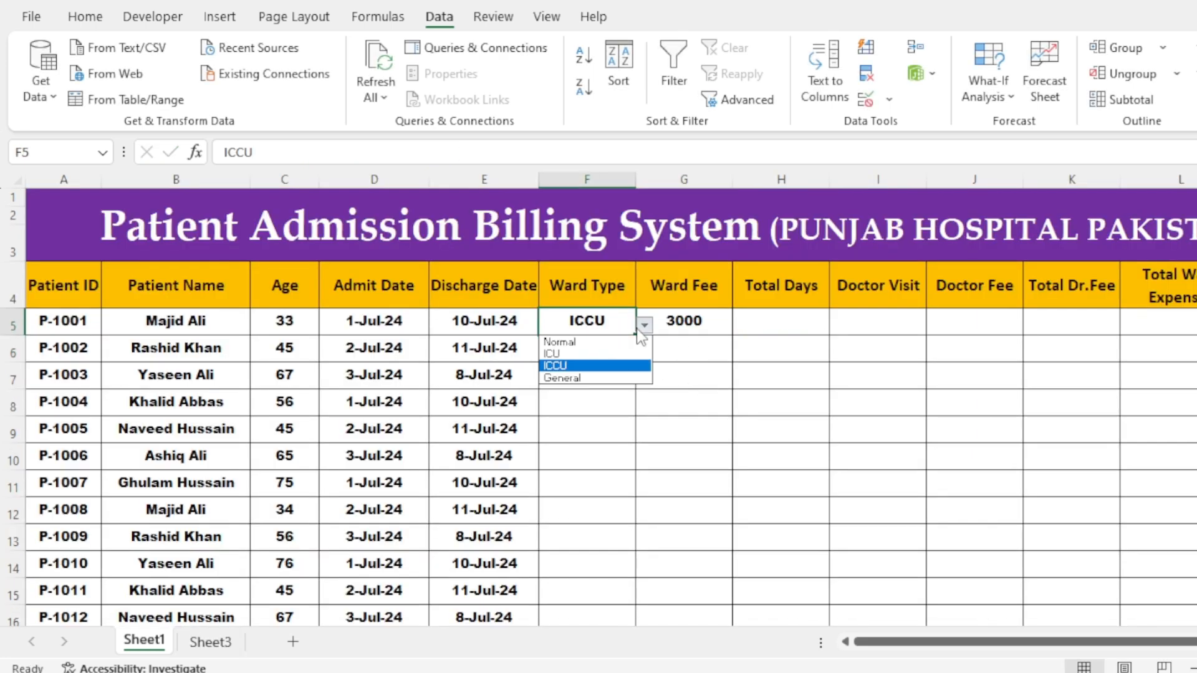
click(564, 353)
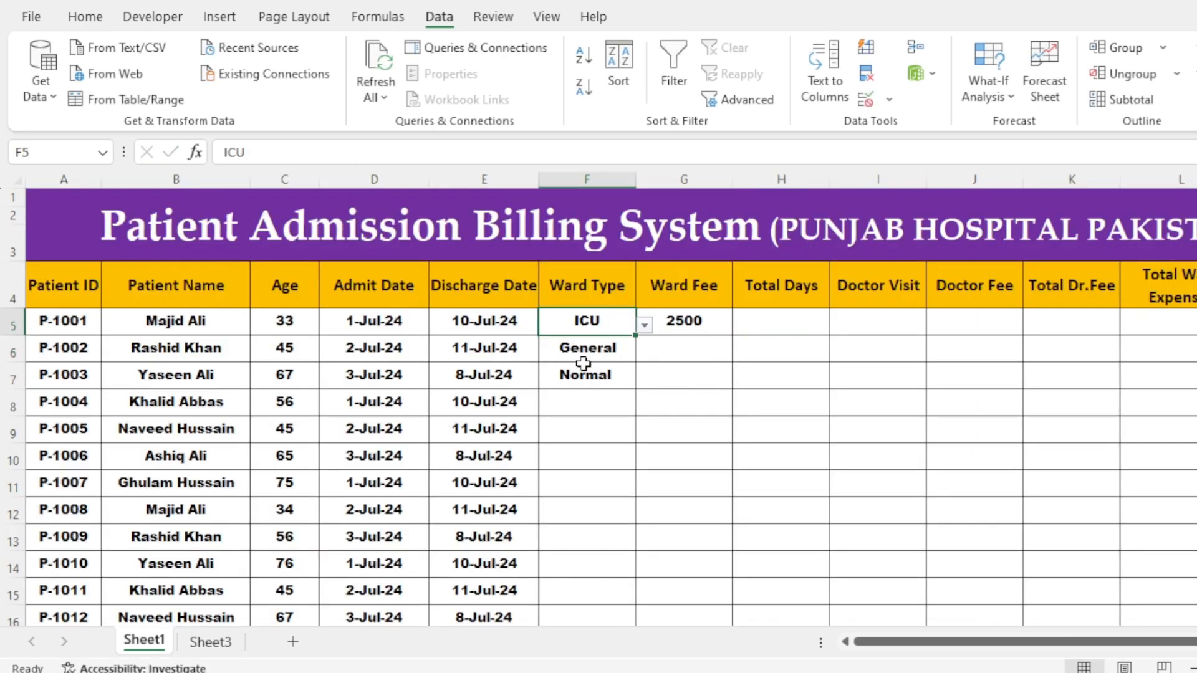
click(644, 325)
click(599, 378)
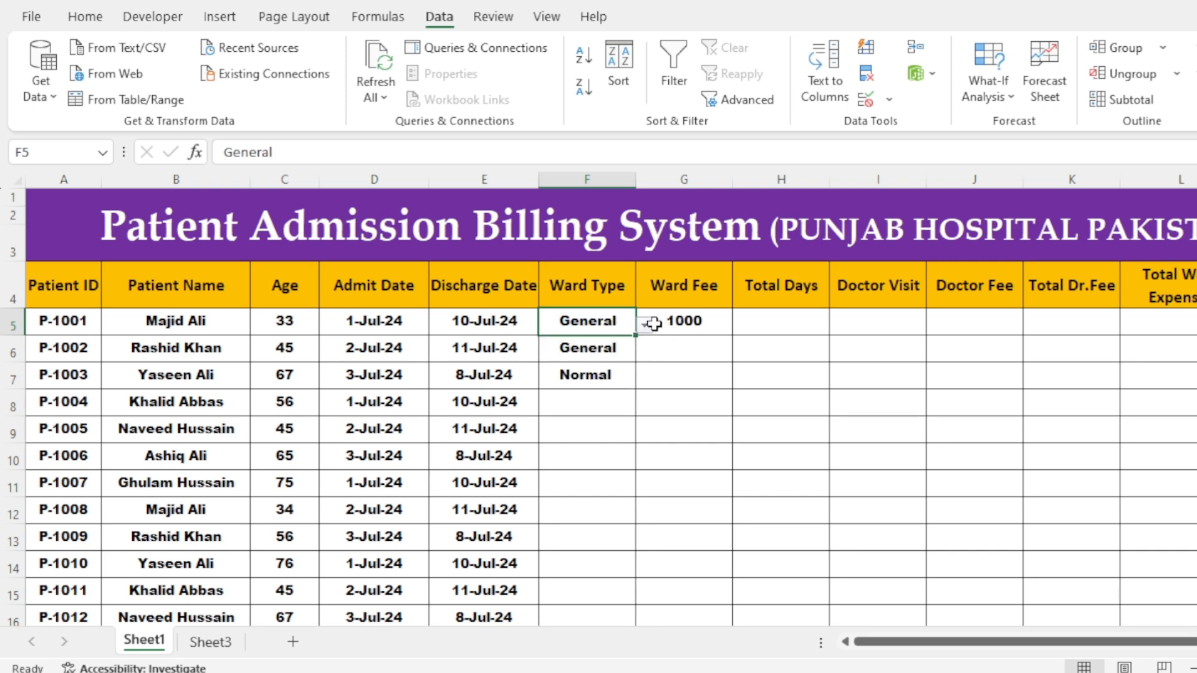
click(644, 325)
click(610, 358)
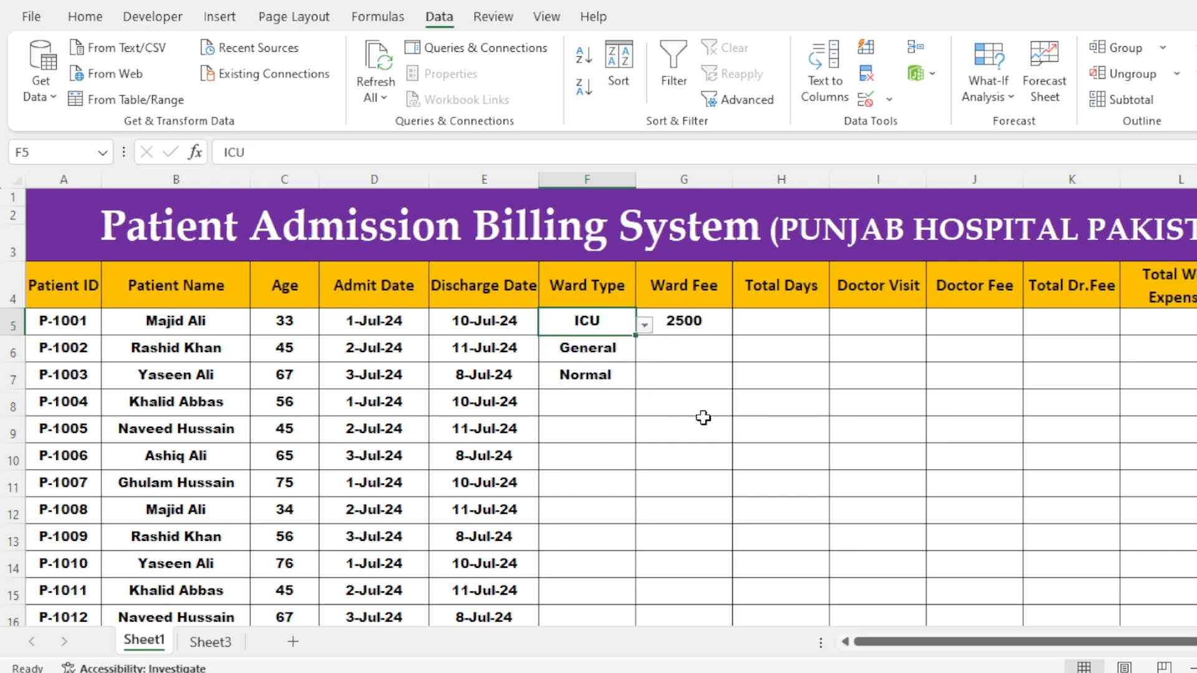
Fill the G5 Ward Fee formula down the patient rows and inspect the copies in G7 and G8
click(688, 323)
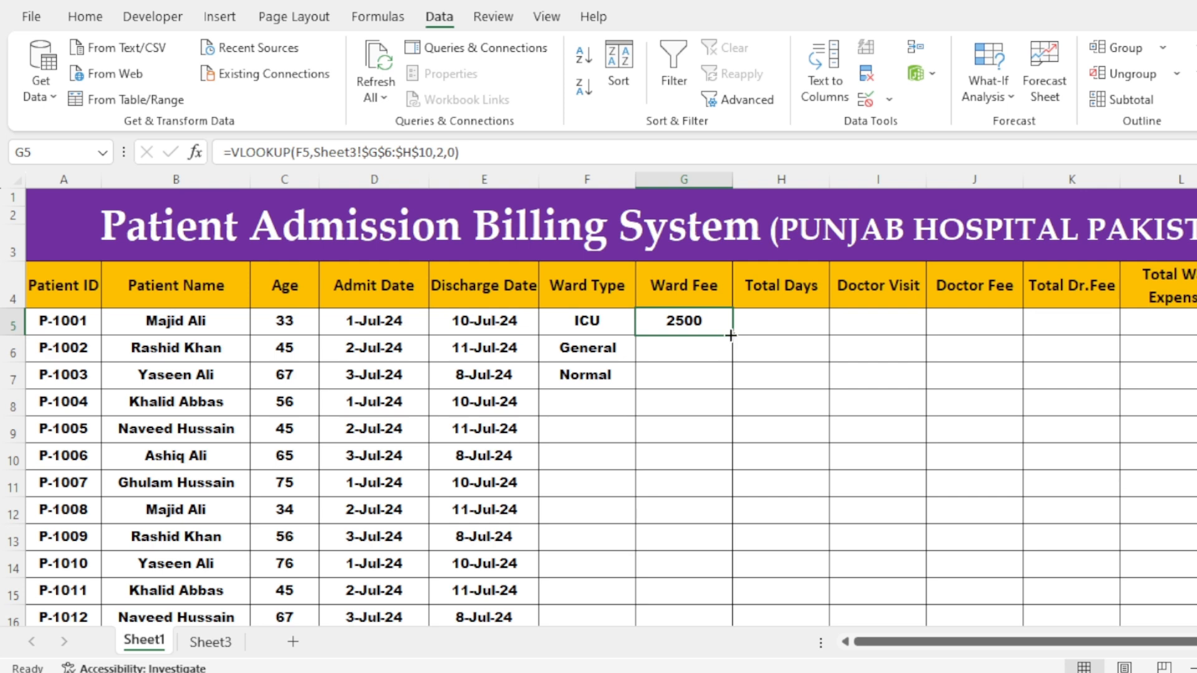
drag(732, 335, 714, 623)
scroll(670, 524, up, 2)
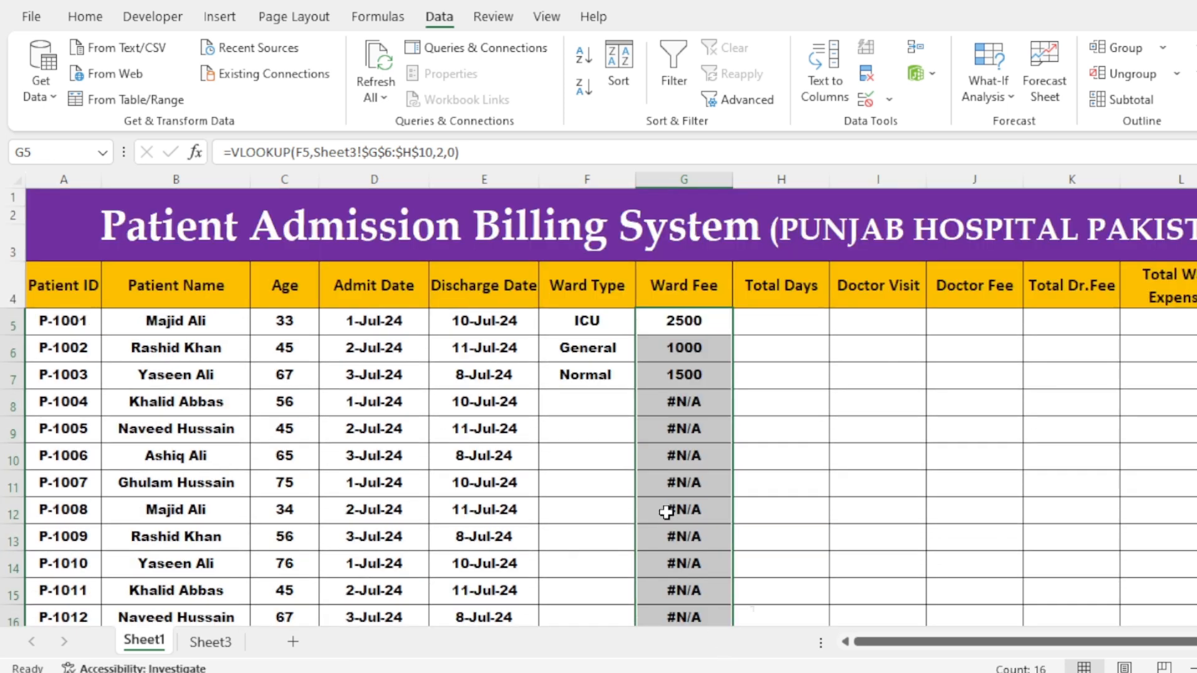
click(673, 476)
click(580, 377)
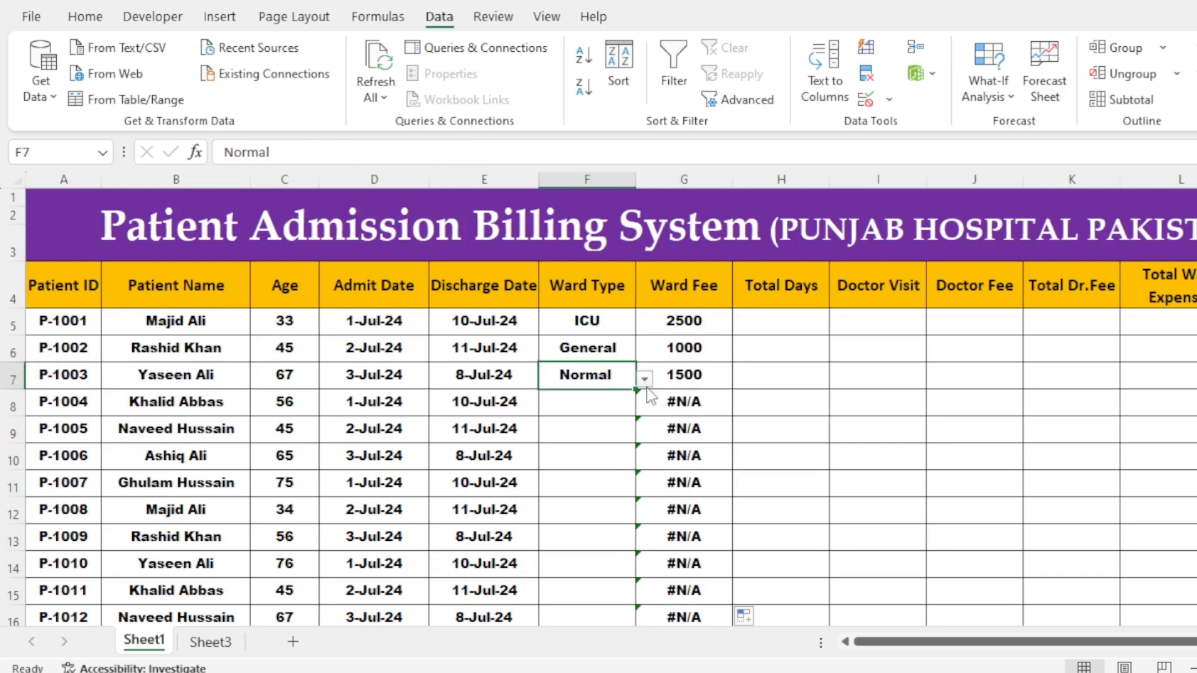
click(676, 376)
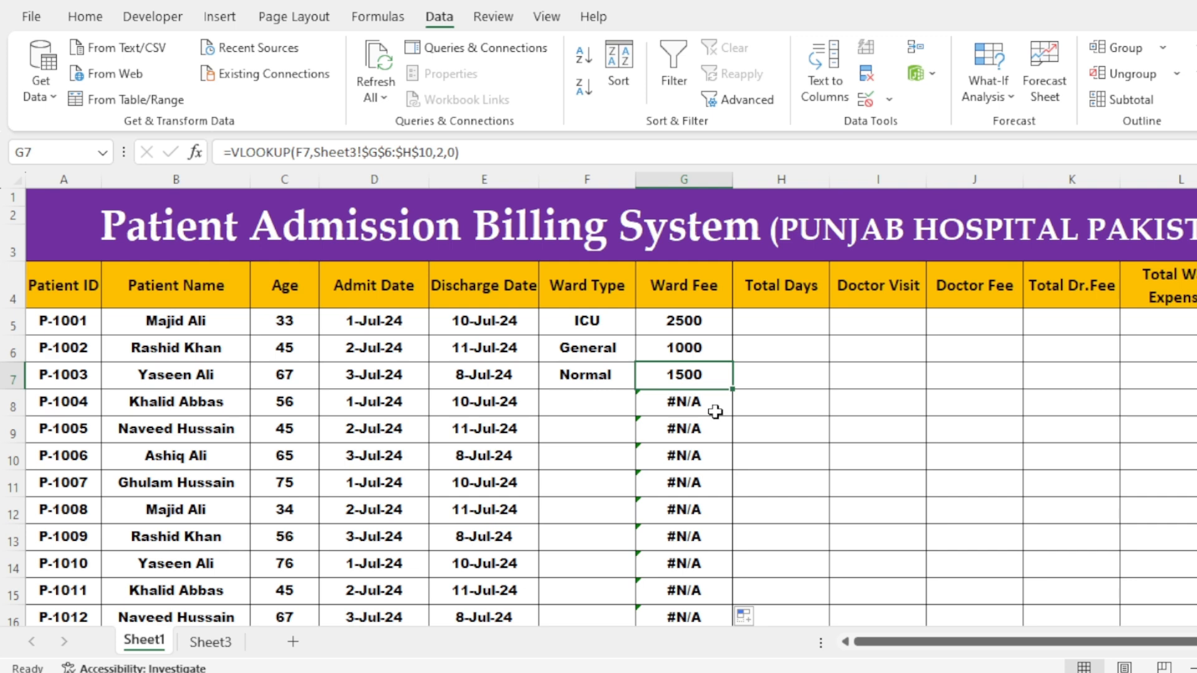
click(687, 404)
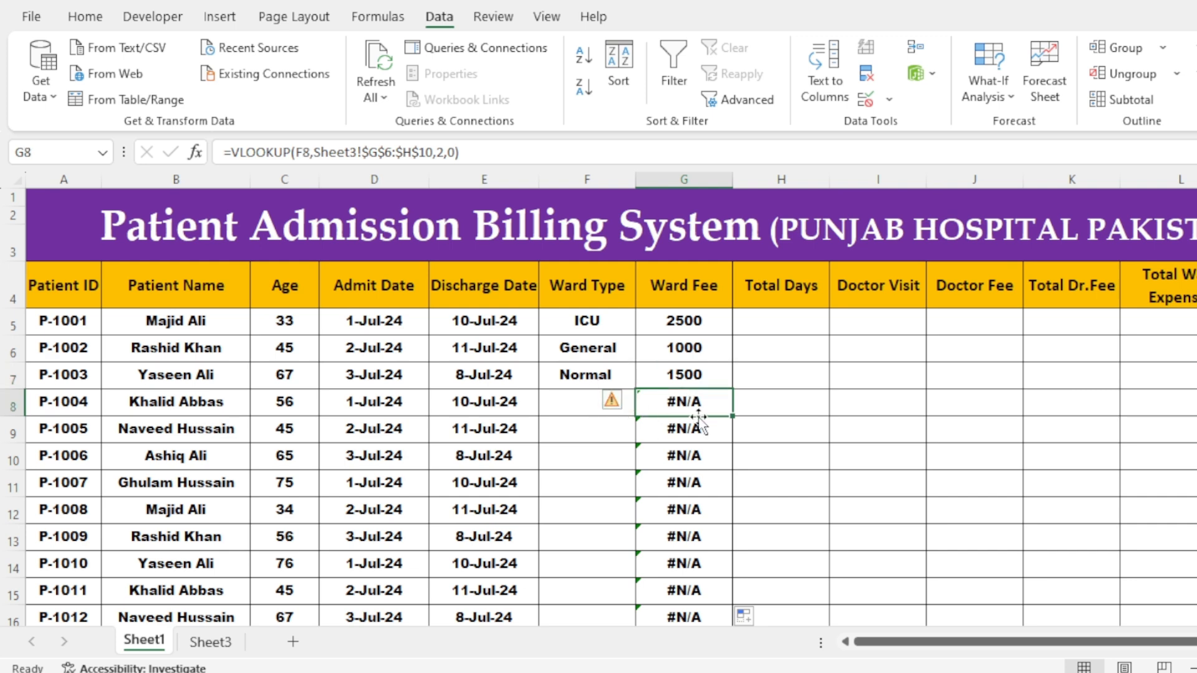
Choose General as the Ward Type in F8 and F9
click(597, 403)
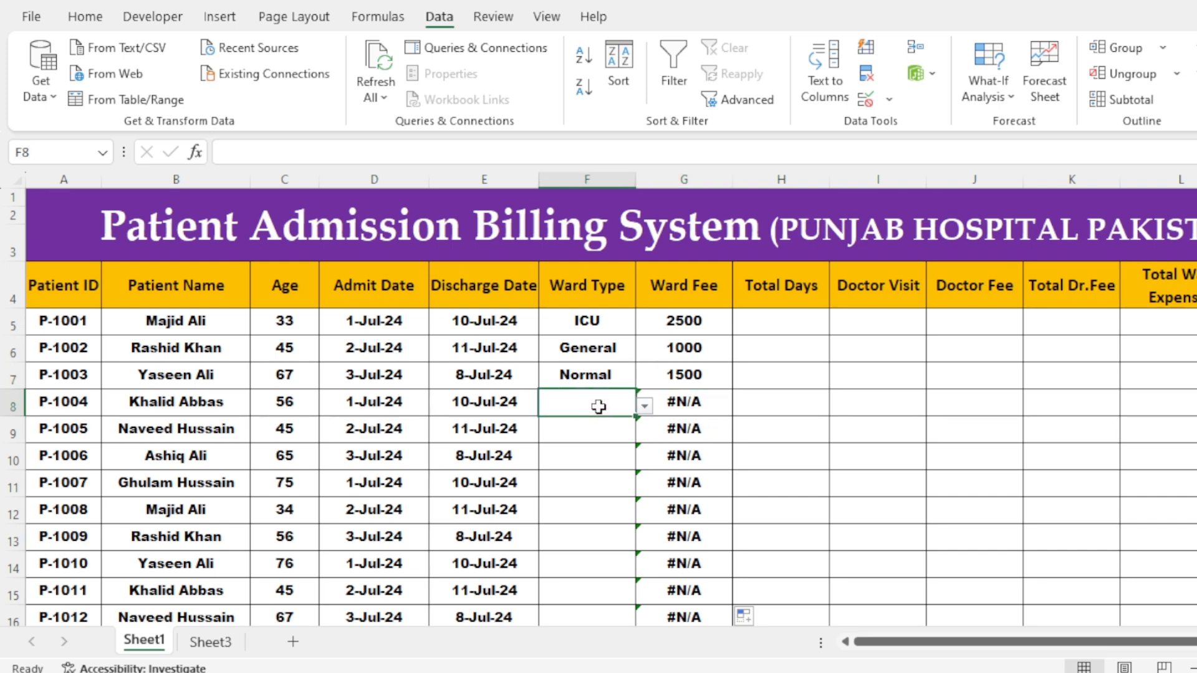
click(644, 407)
click(608, 459)
click(655, 439)
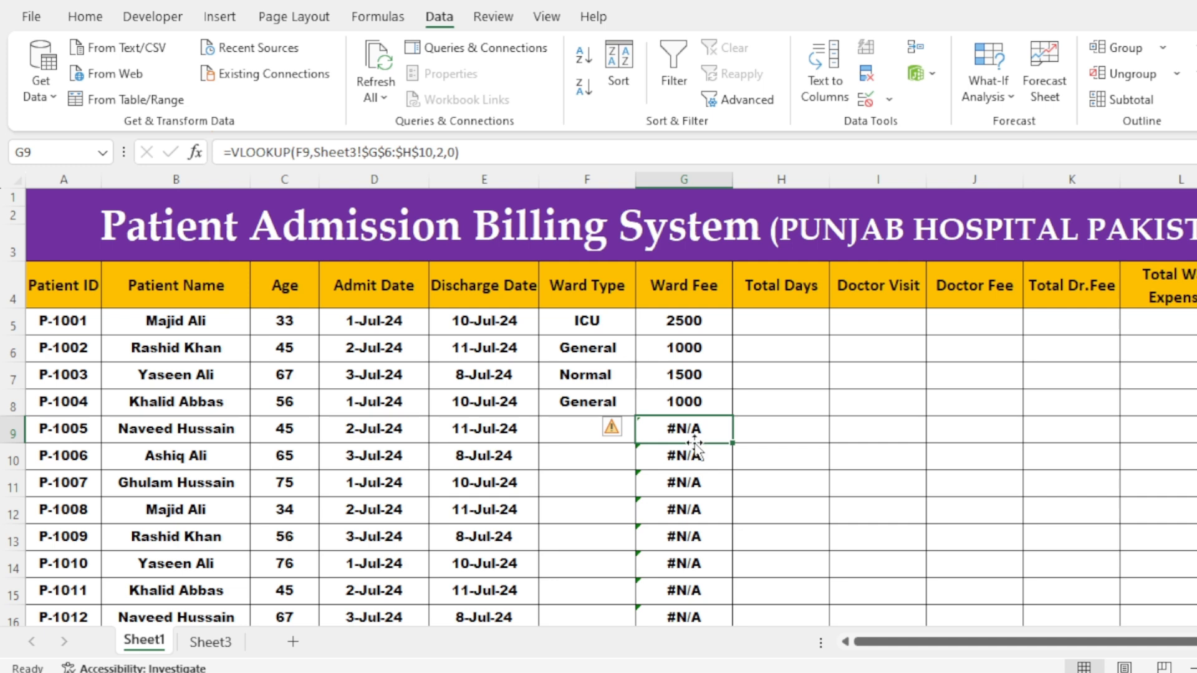
click(590, 430)
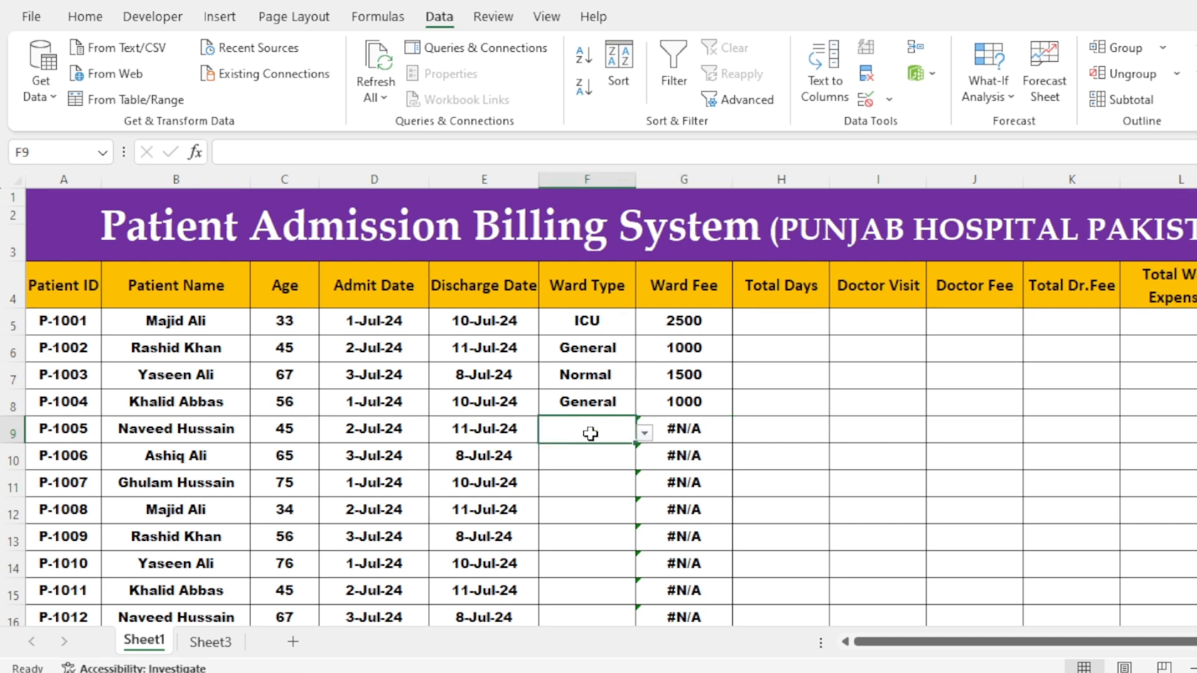
click(644, 433)
click(564, 483)
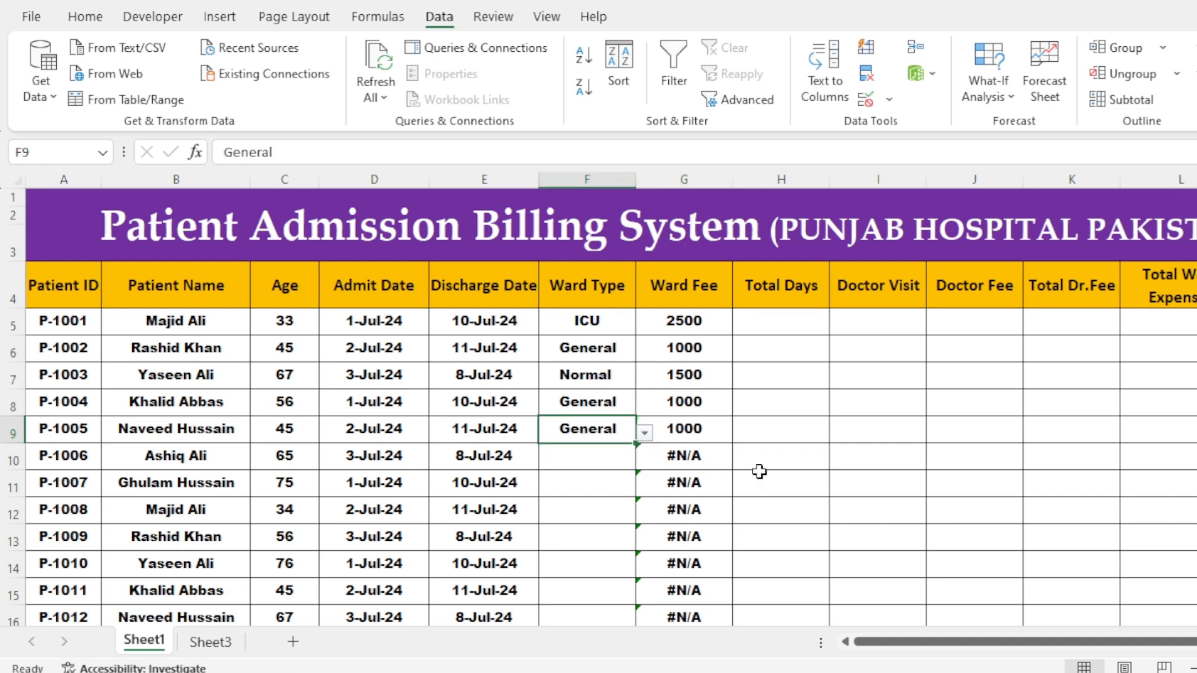
double_click(659, 324)
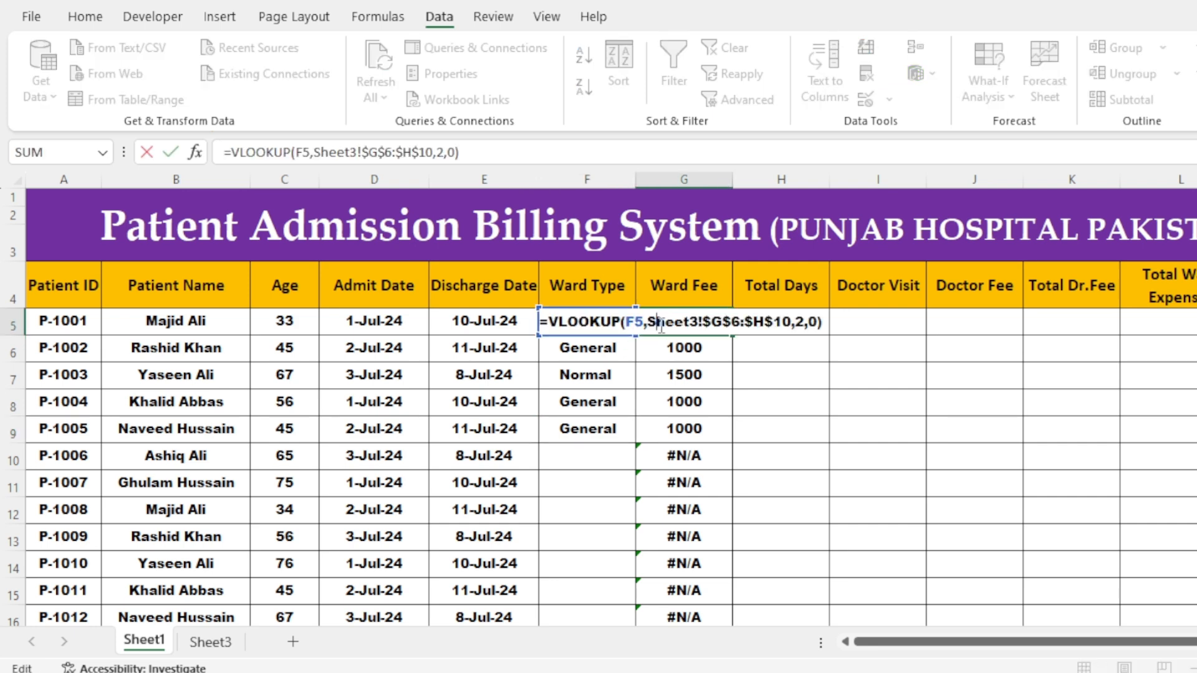
key(Escape)
click(614, 459)
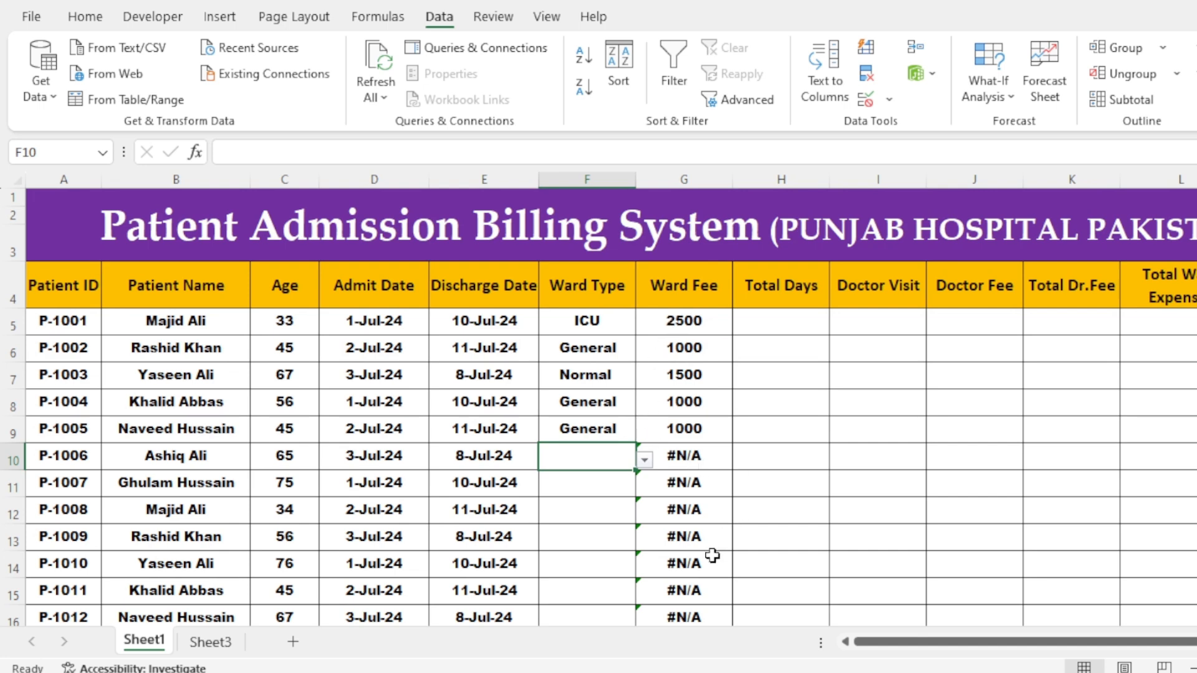
Wrap the Ward Fee VLOOKUP in G5 in IFERROR with an empty string "" as the error value
click(704, 327)
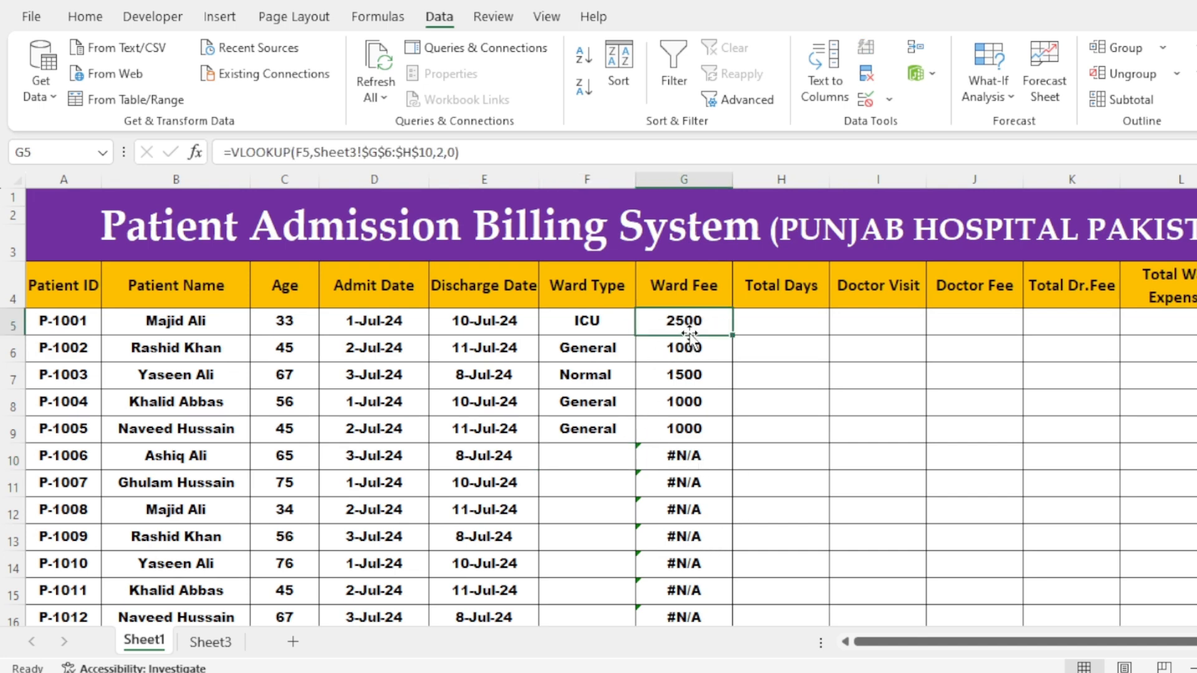
double_click(698, 323)
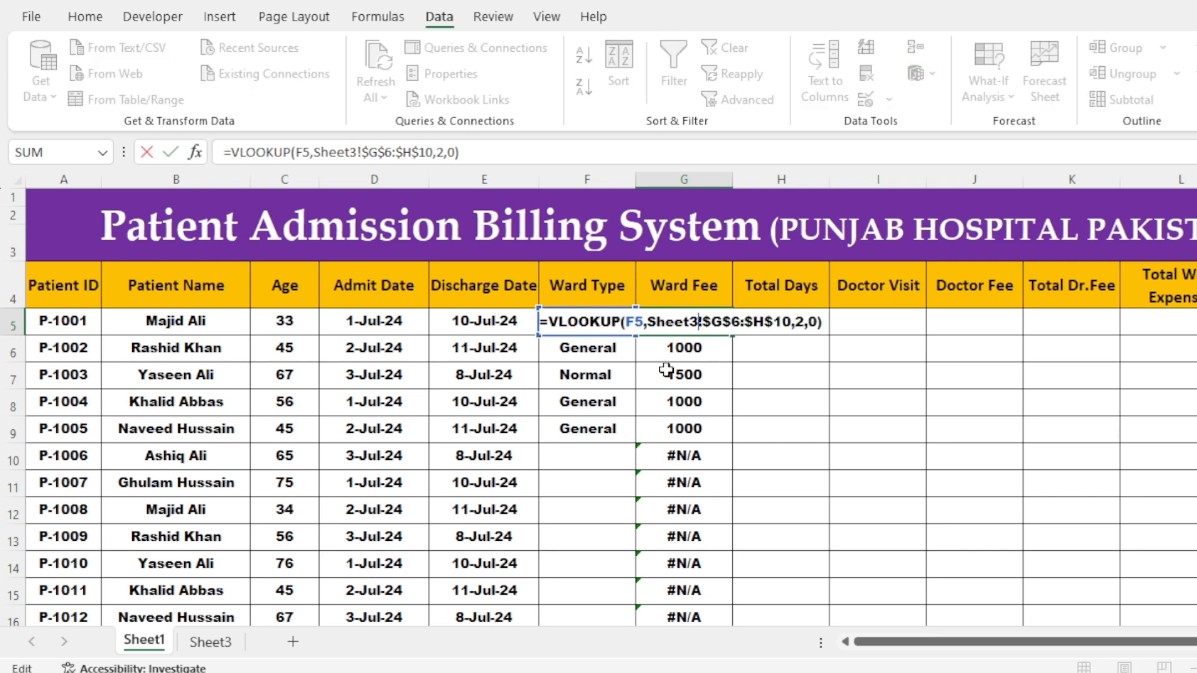
click(550, 323)
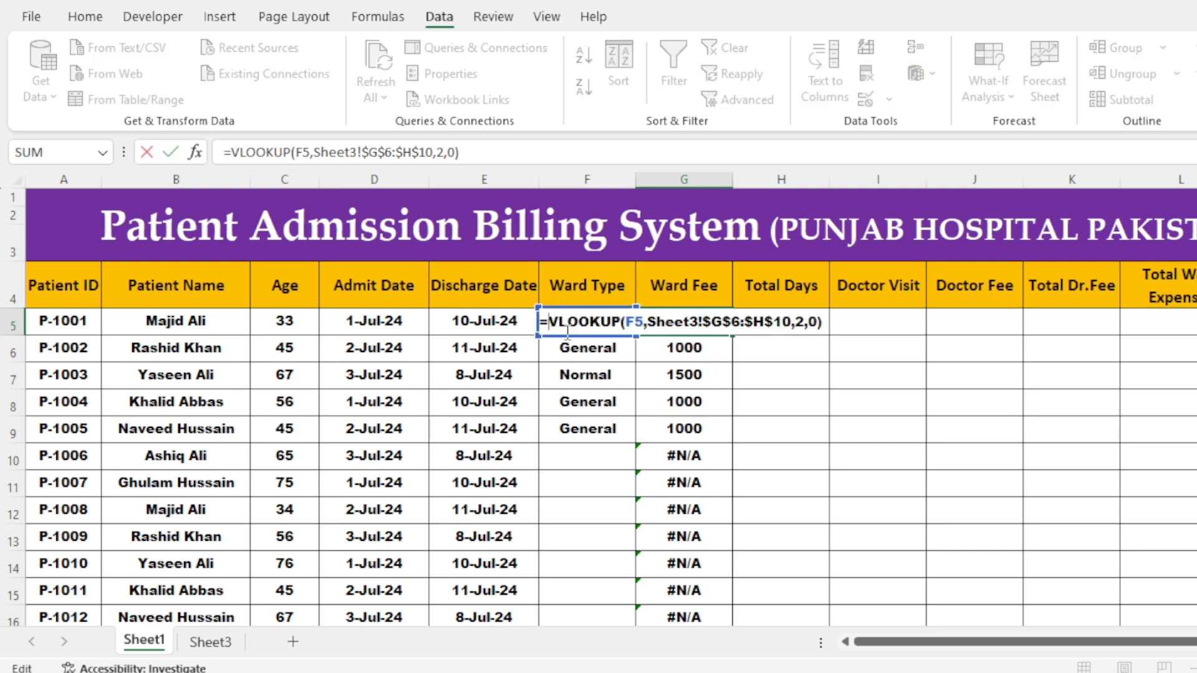
text(if)
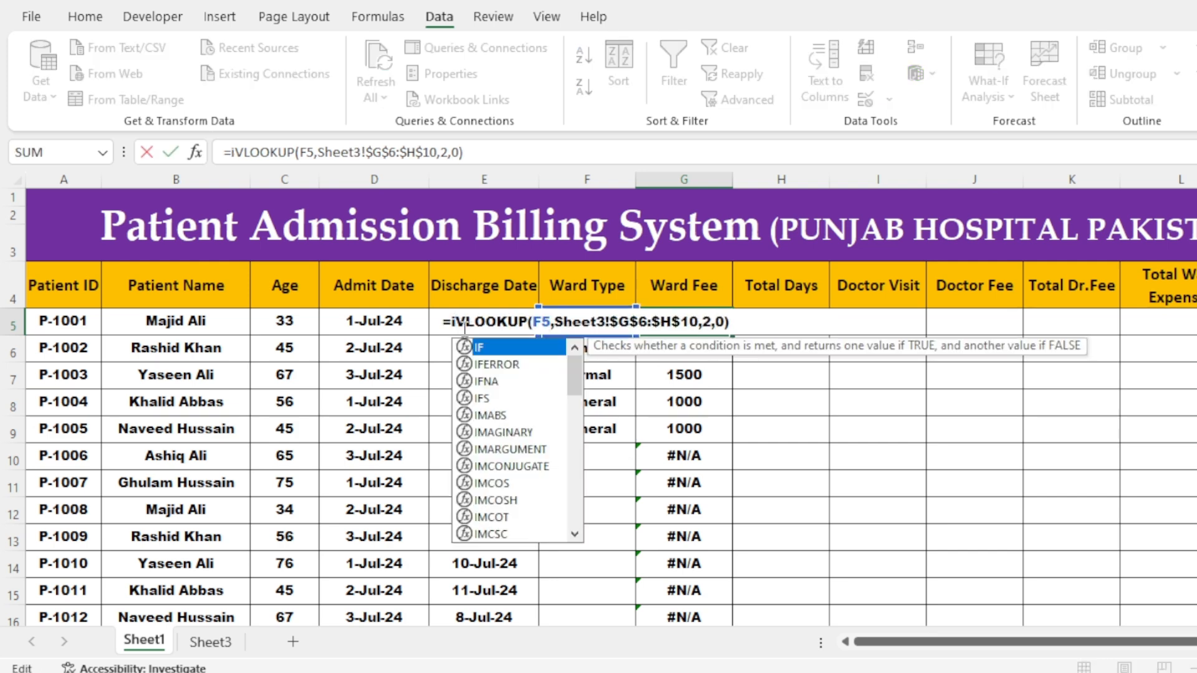
key(Down)
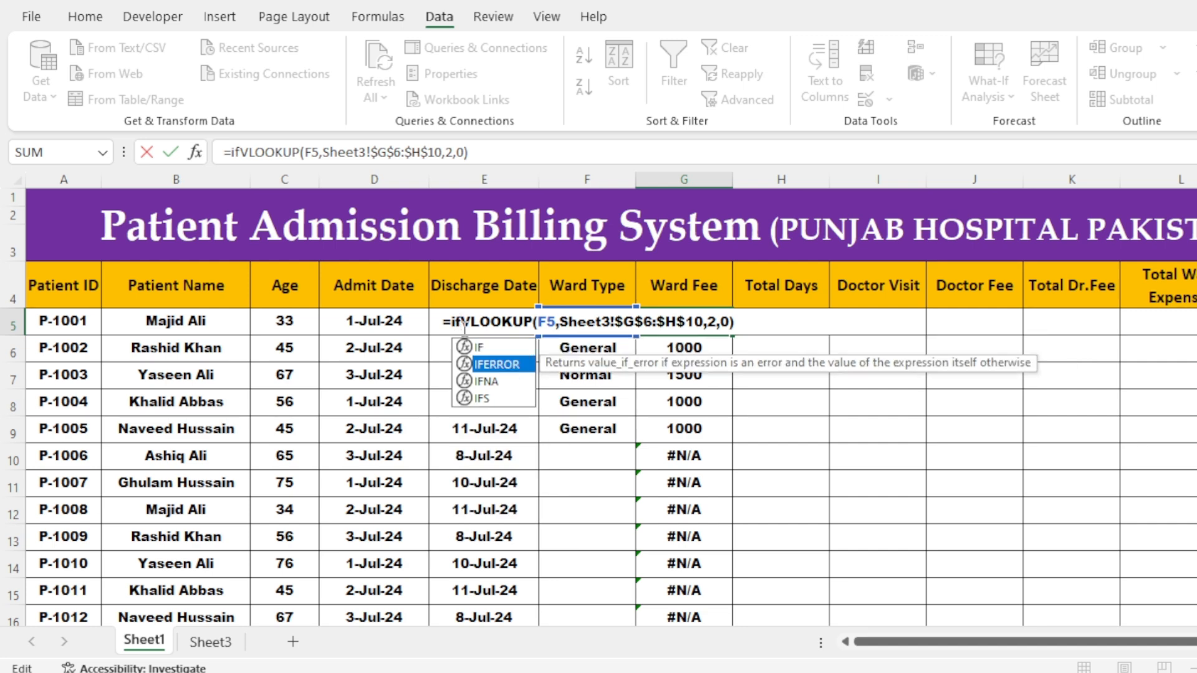
key(Tab)
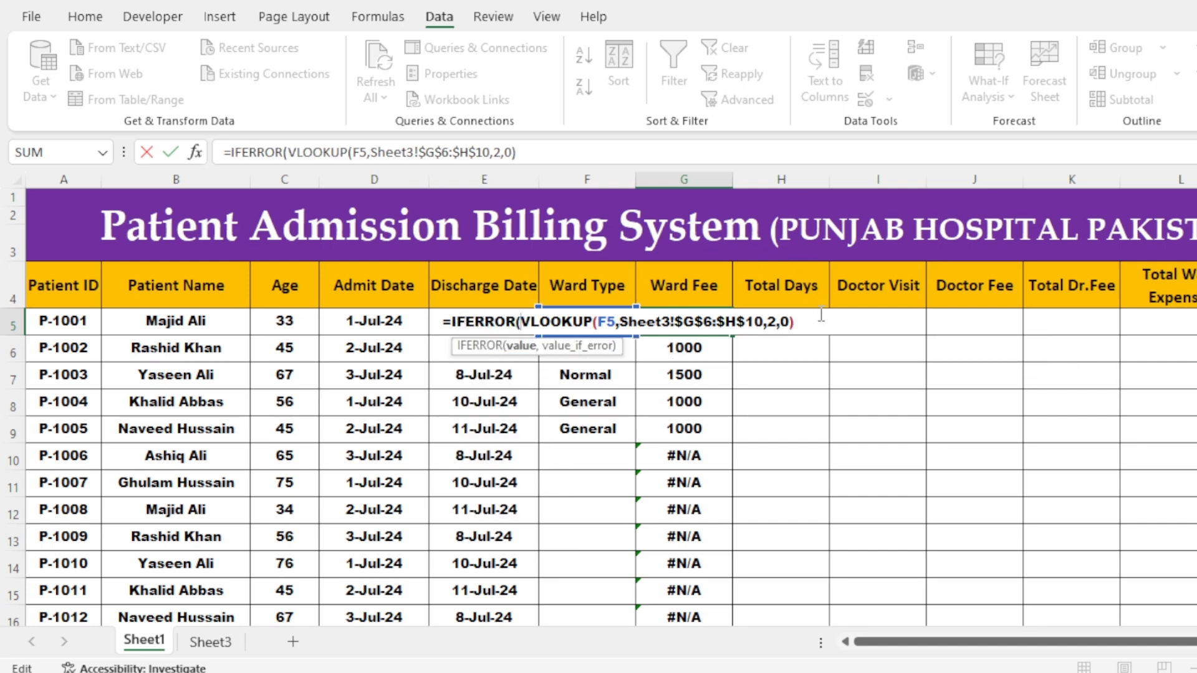
text(,)
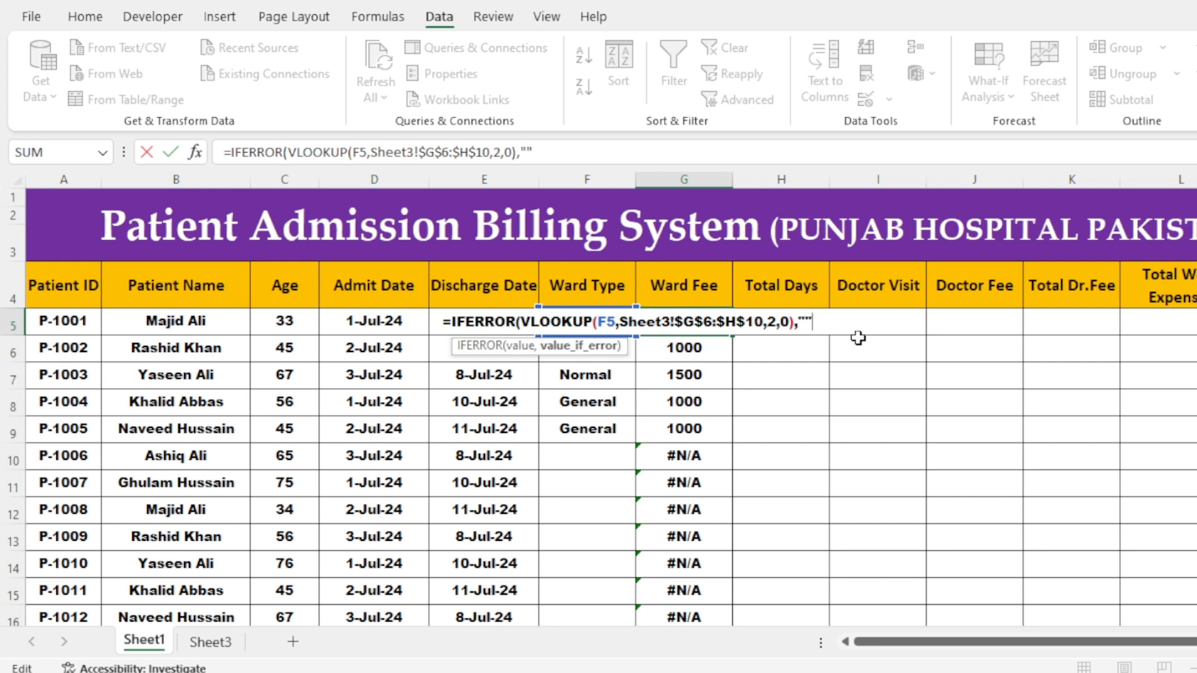
text(""))
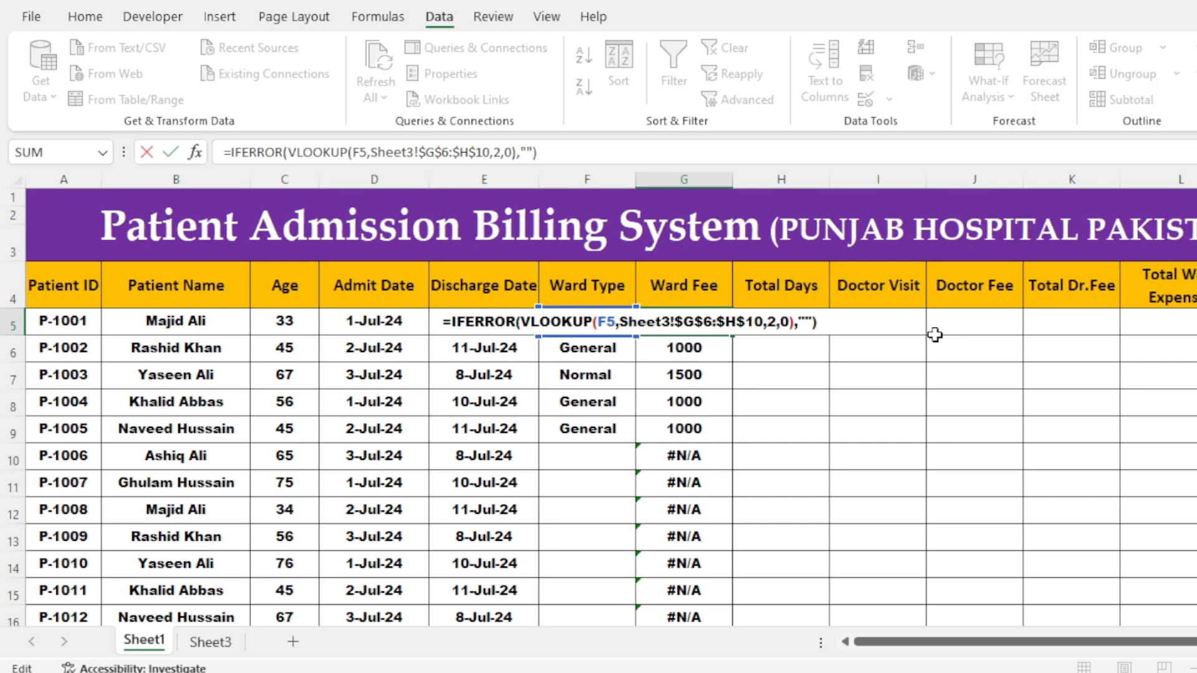
key(Return)
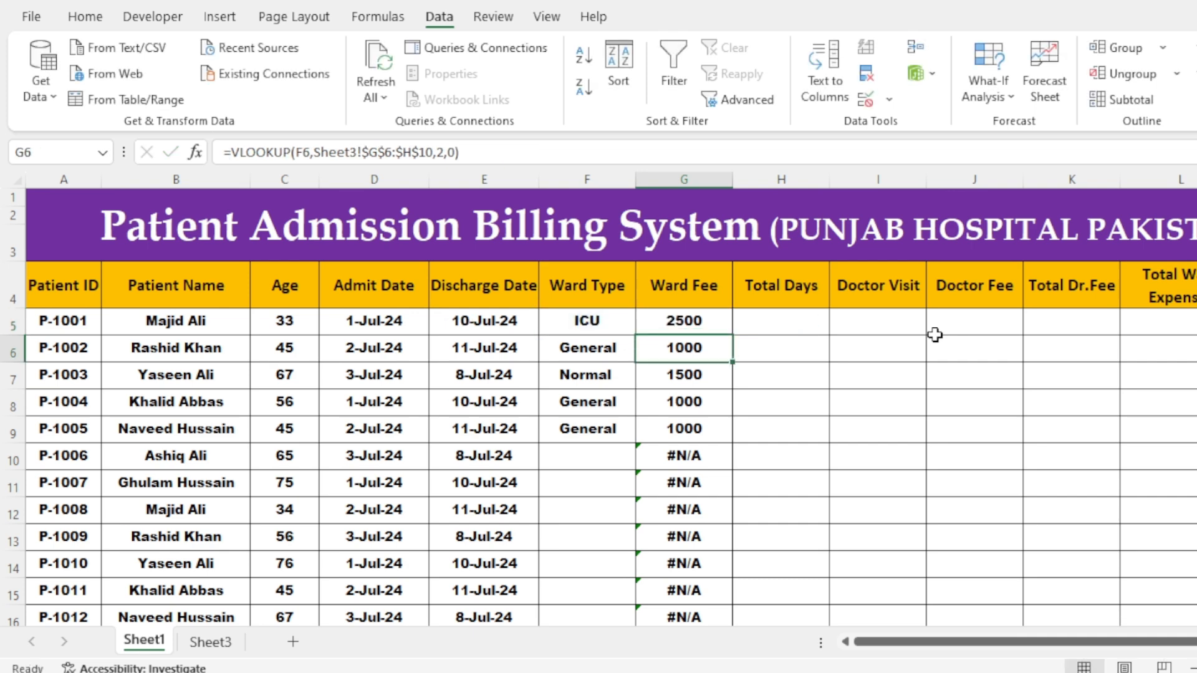
Fill the IFERROR Ward Fee formula from G5 down all the patient rows
click(698, 315)
drag(734, 334, 711, 618)
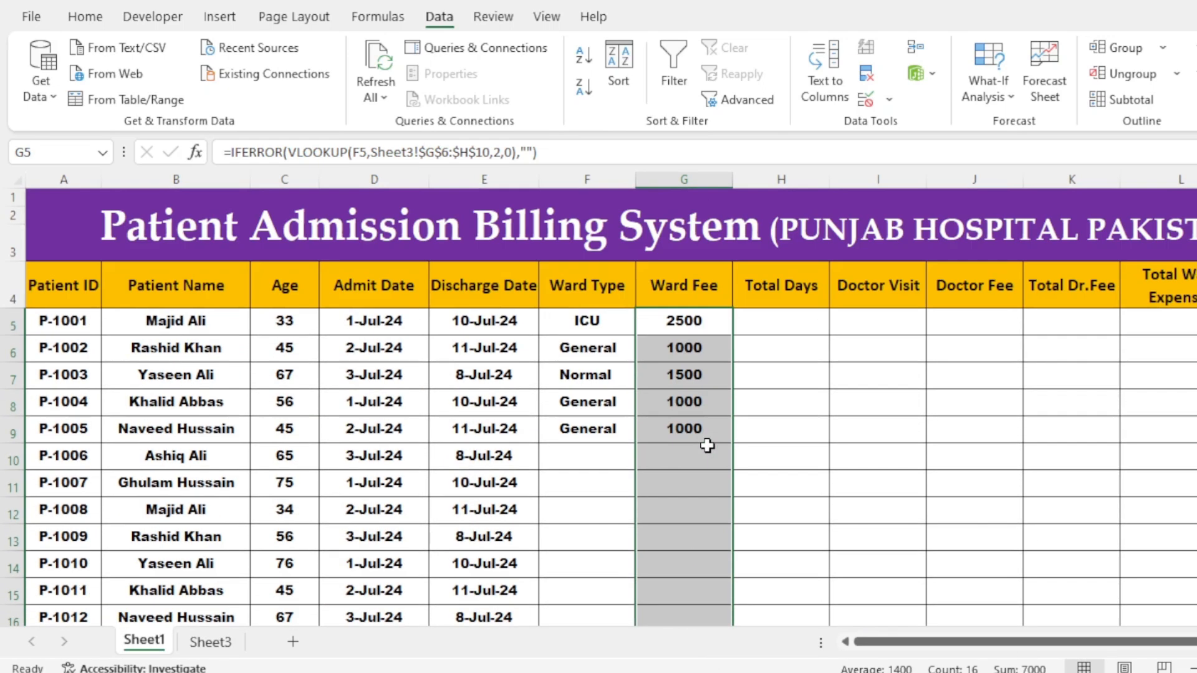
scroll(705, 444, up, 2)
click(674, 539)
Choose ICU as the Ward Type in F10 and check the Ward Fee formula copied to G11
click(587, 453)
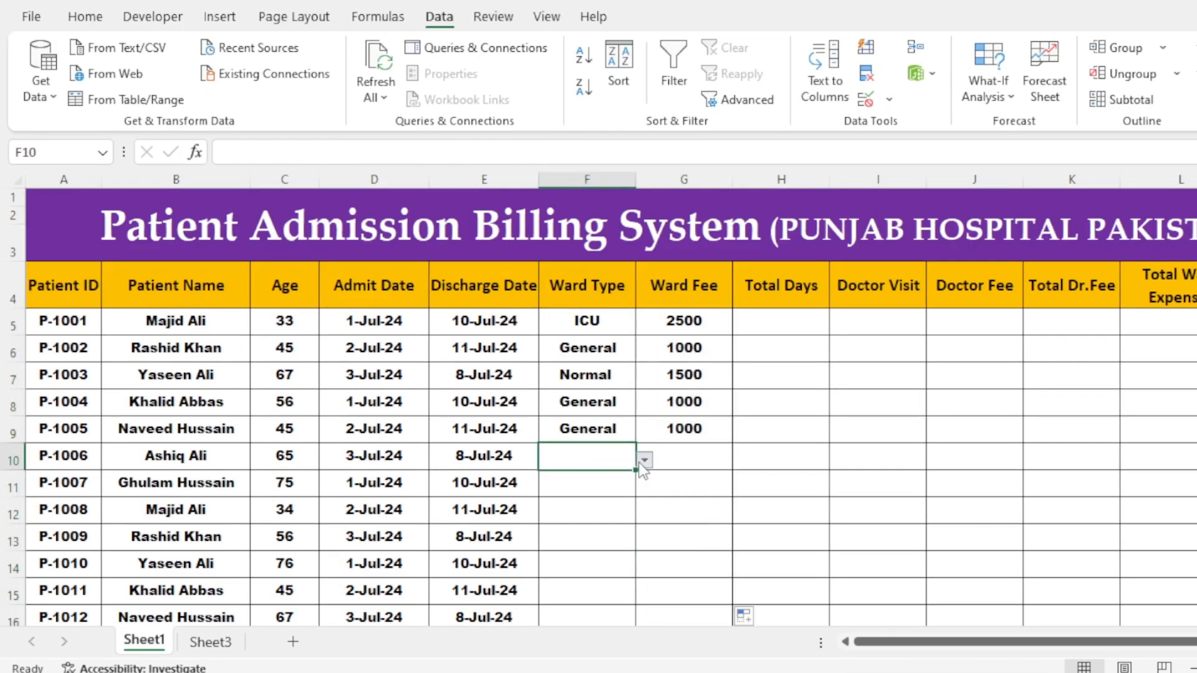
click(644, 460)
click(636, 497)
click(714, 486)
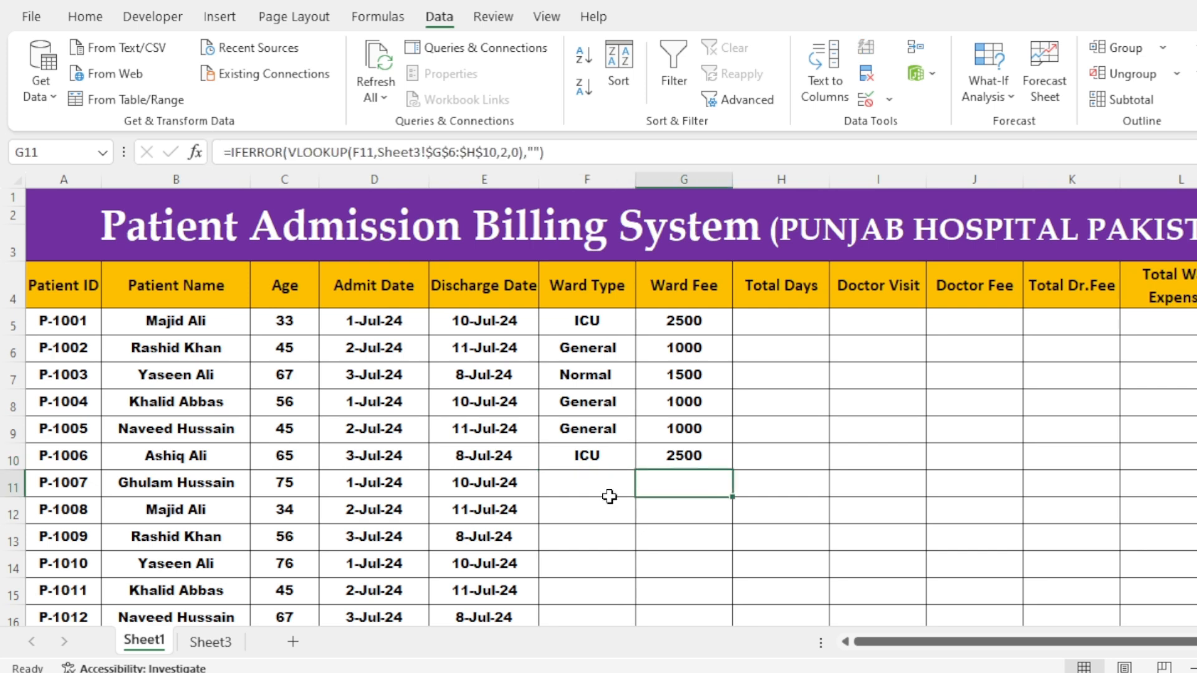
Calculate Total Days in H5 as discharge date minus admit date with =E5-D5
click(784, 328)
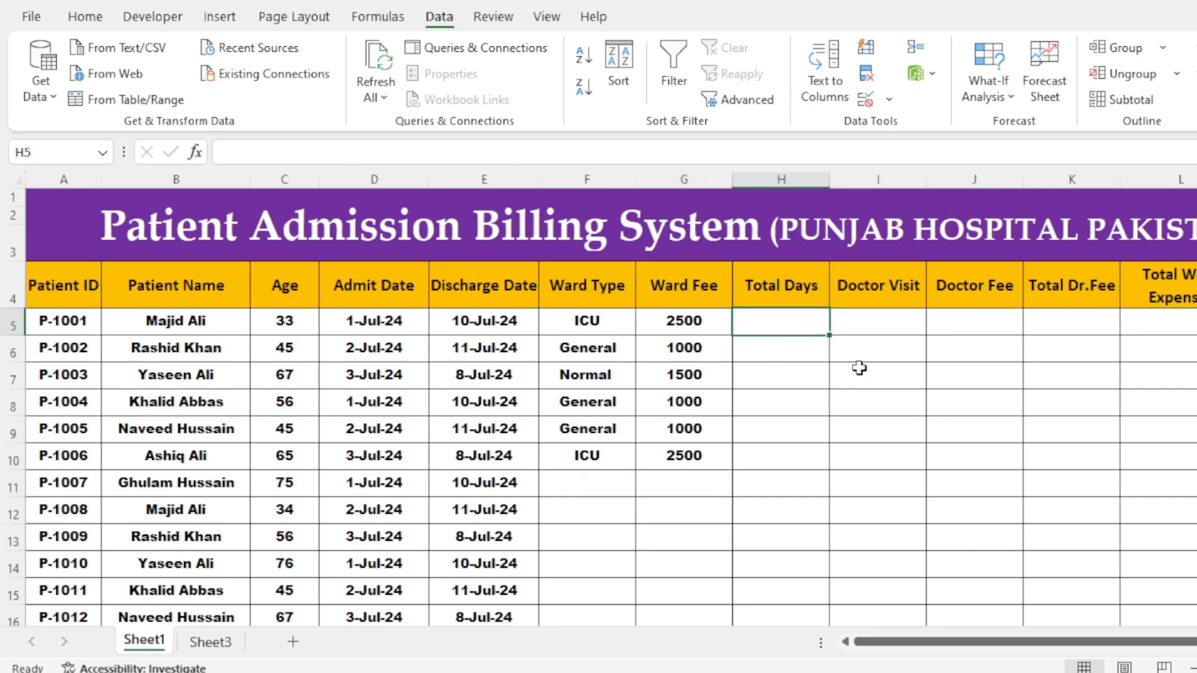
text(=)
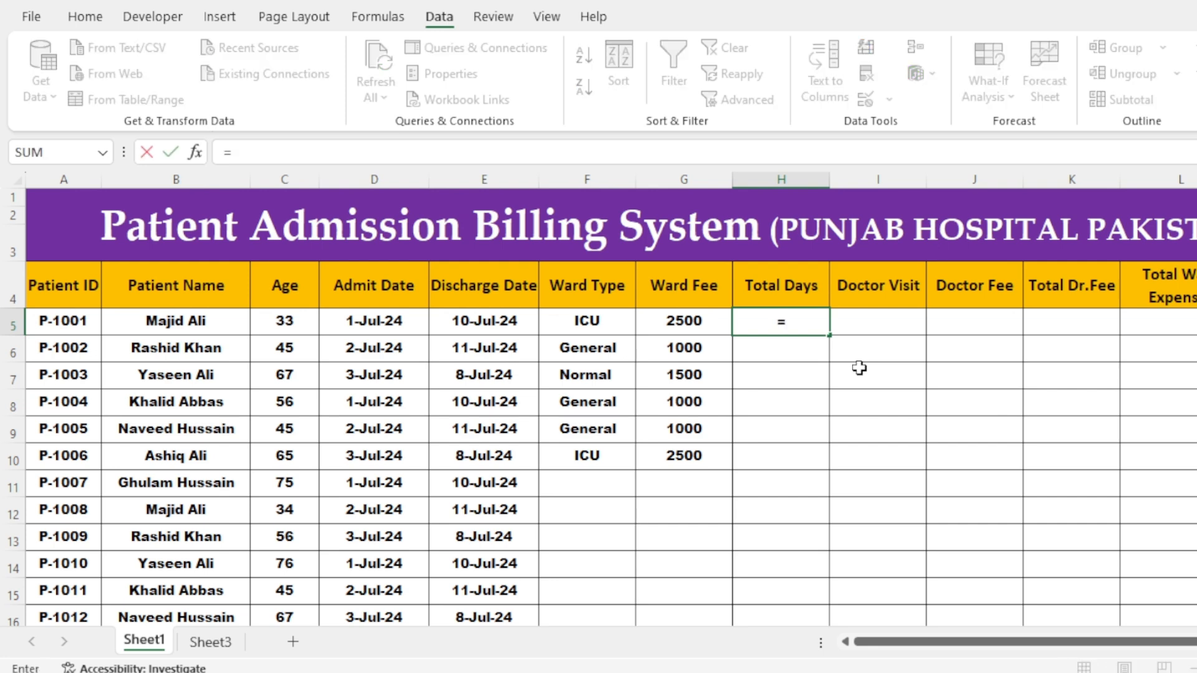
click(505, 322)
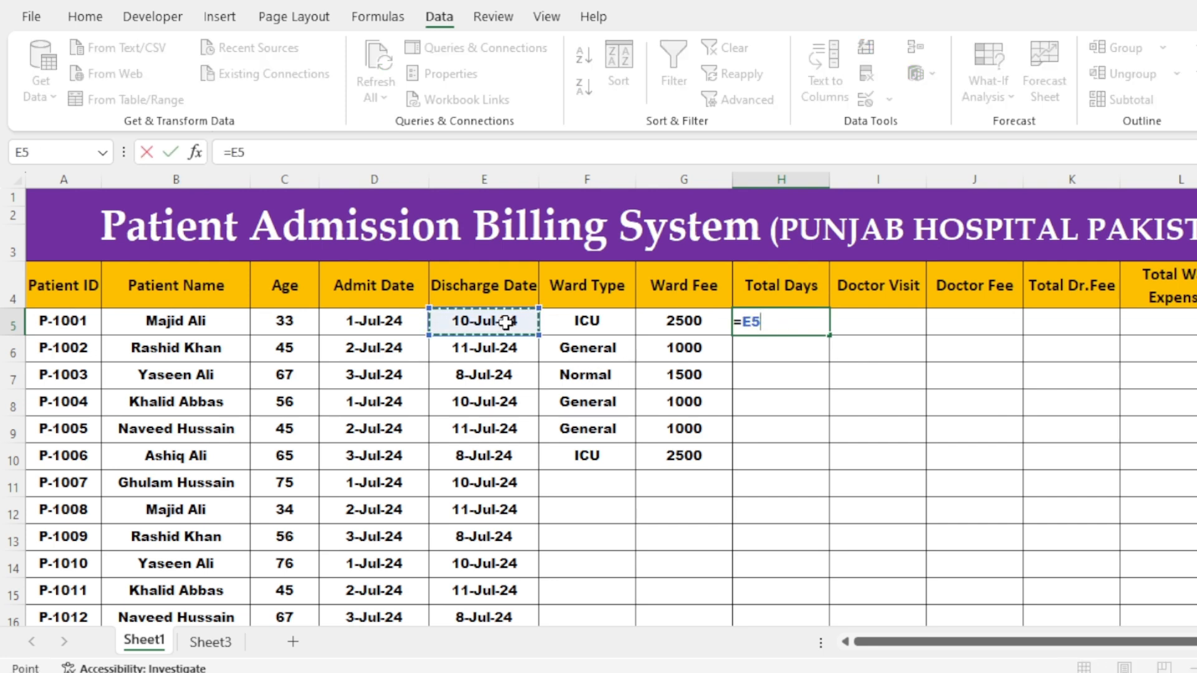
text(-)
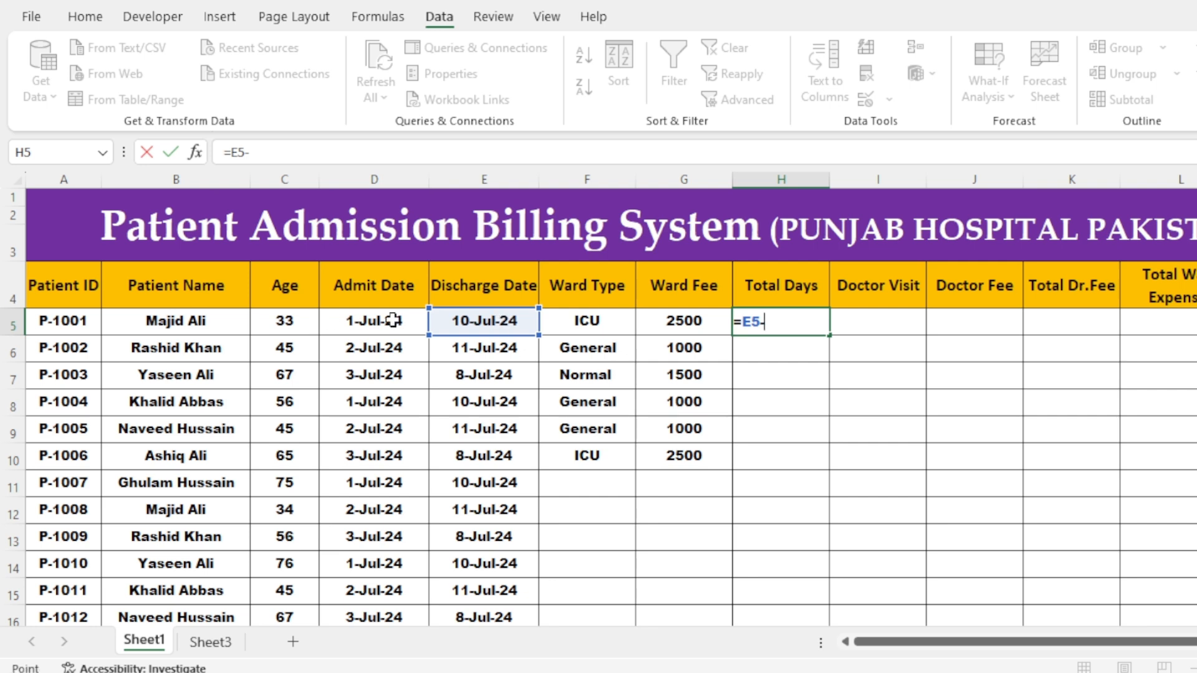
click(391, 320)
key(Return)
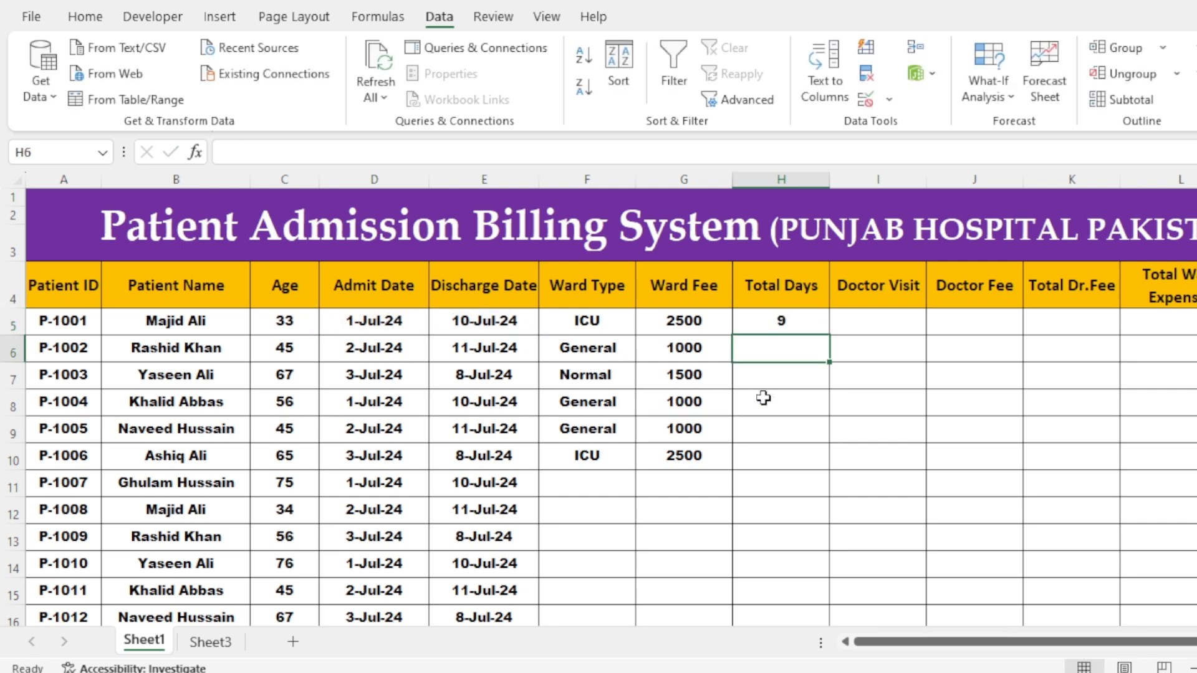
Fill the Total Days formula from H5 down to H10
click(809, 324)
drag(829, 337, 817, 464)
click(914, 424)
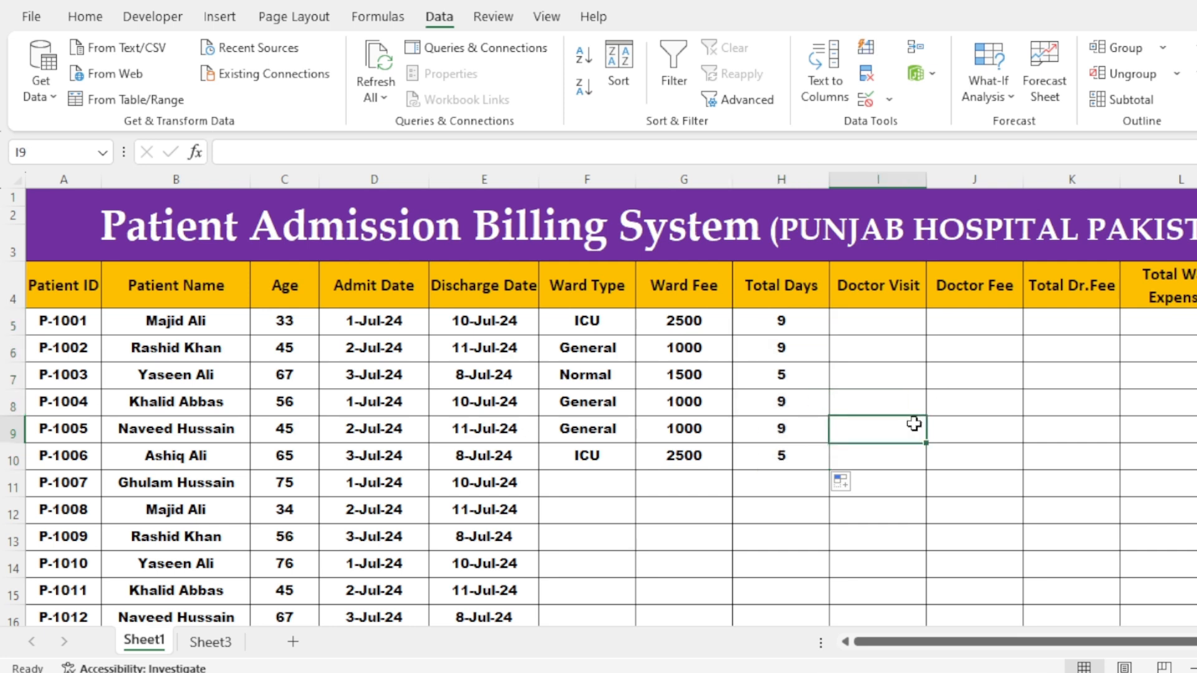
Enter 2 as the Doctor Visit count in I5 and copy it down to I10
click(885, 317)
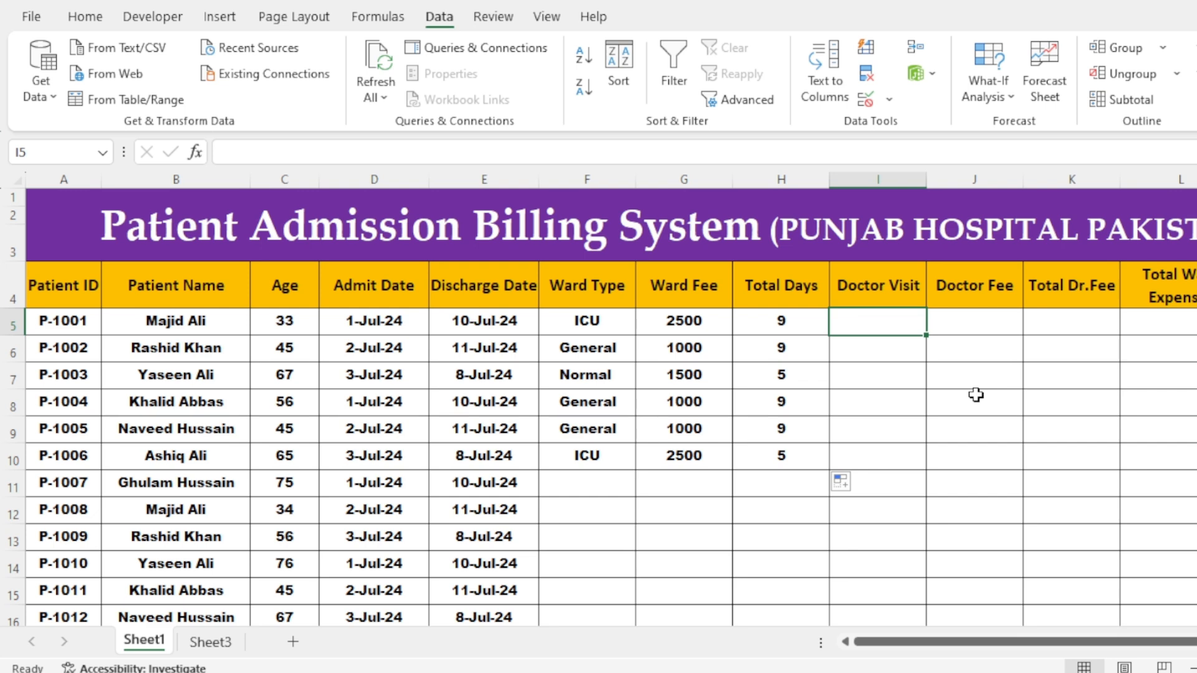
text(2)
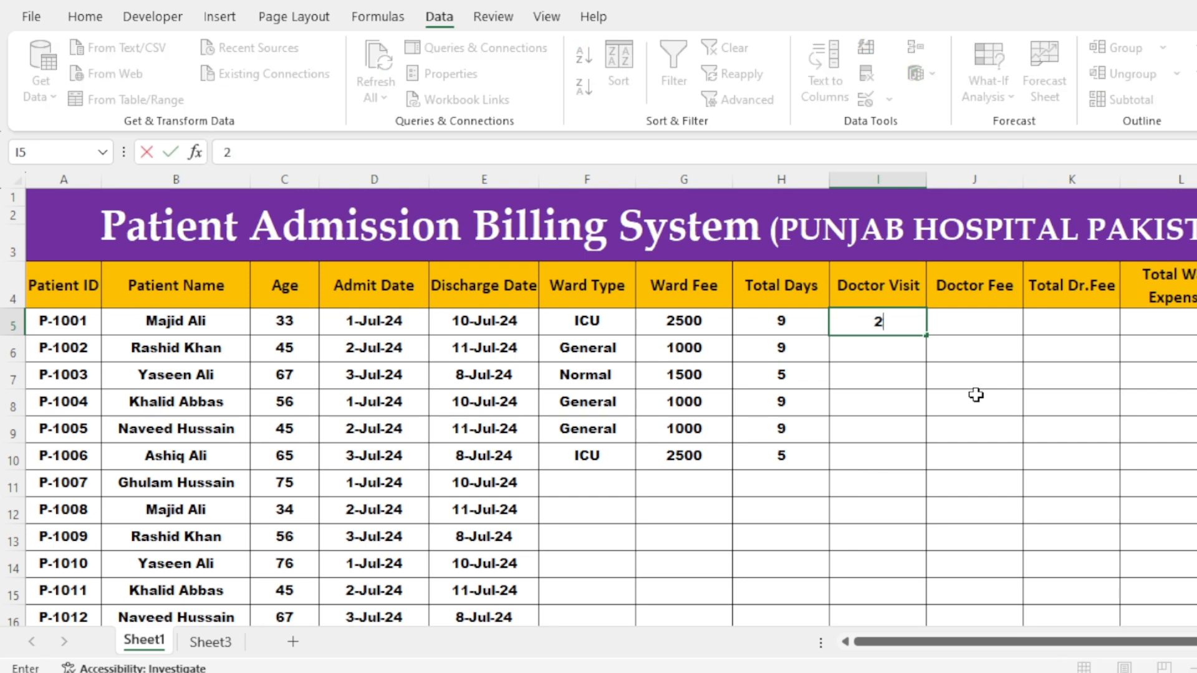
key(Return)
click(915, 331)
drag(929, 336, 918, 464)
click(992, 399)
Enter a Doctor Fee of 1000 in J5 and copy it down to J10
click(992, 320)
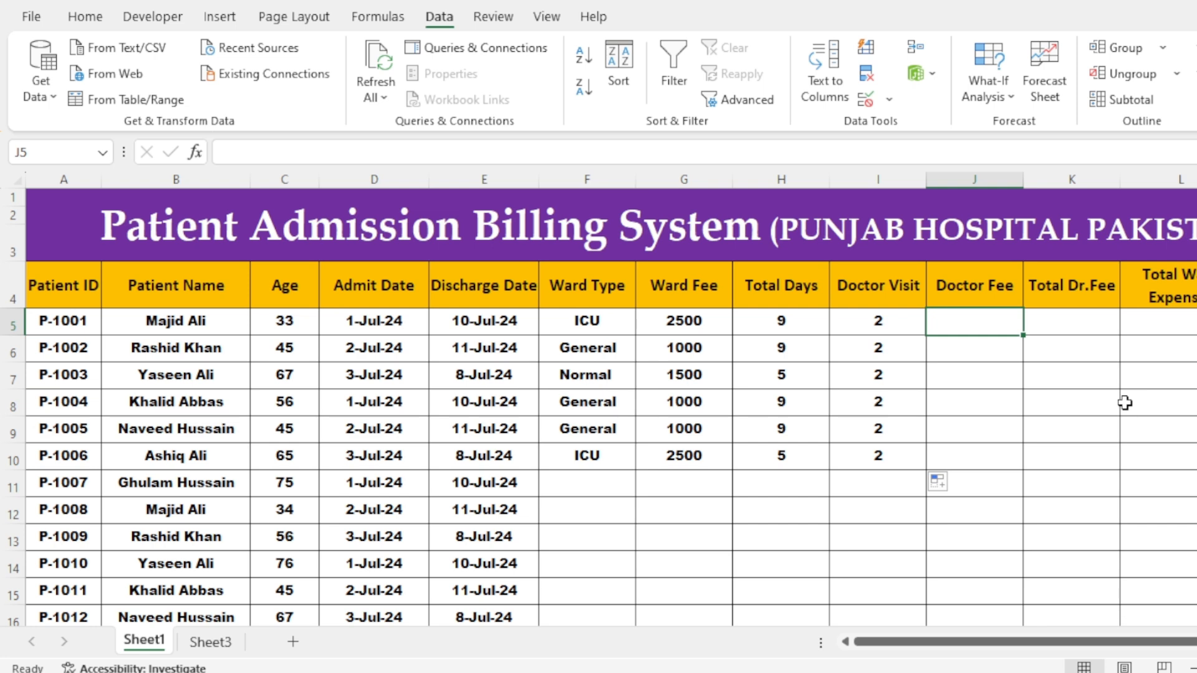
text(1000)
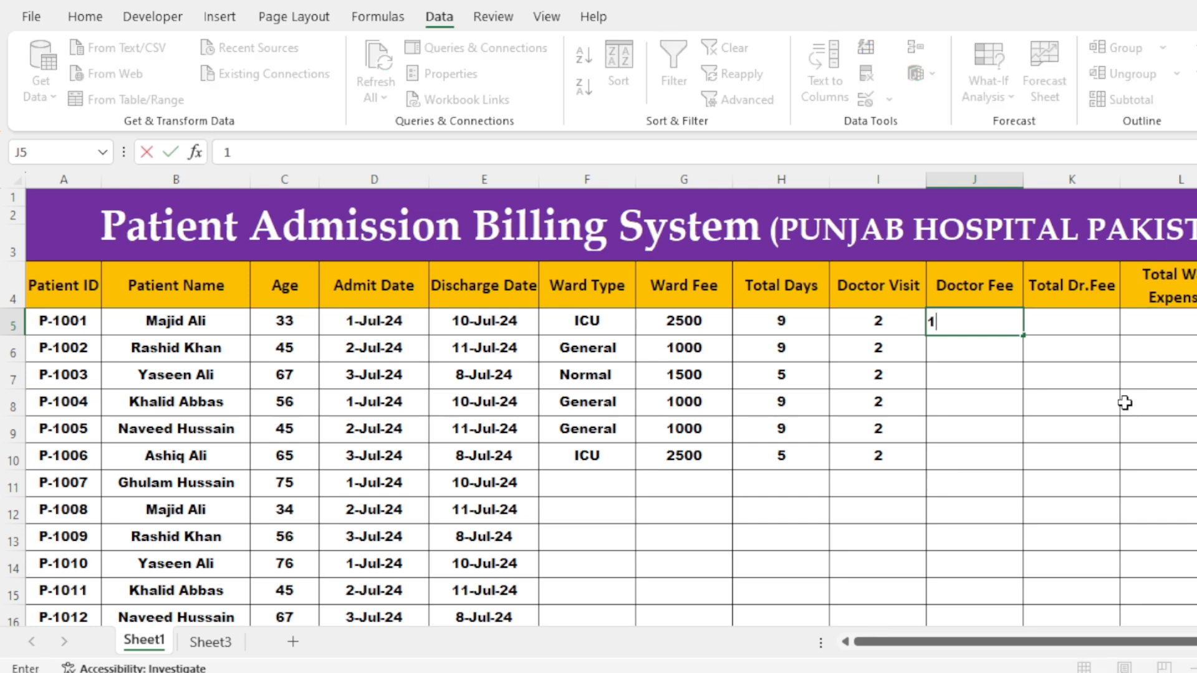
click(1035, 417)
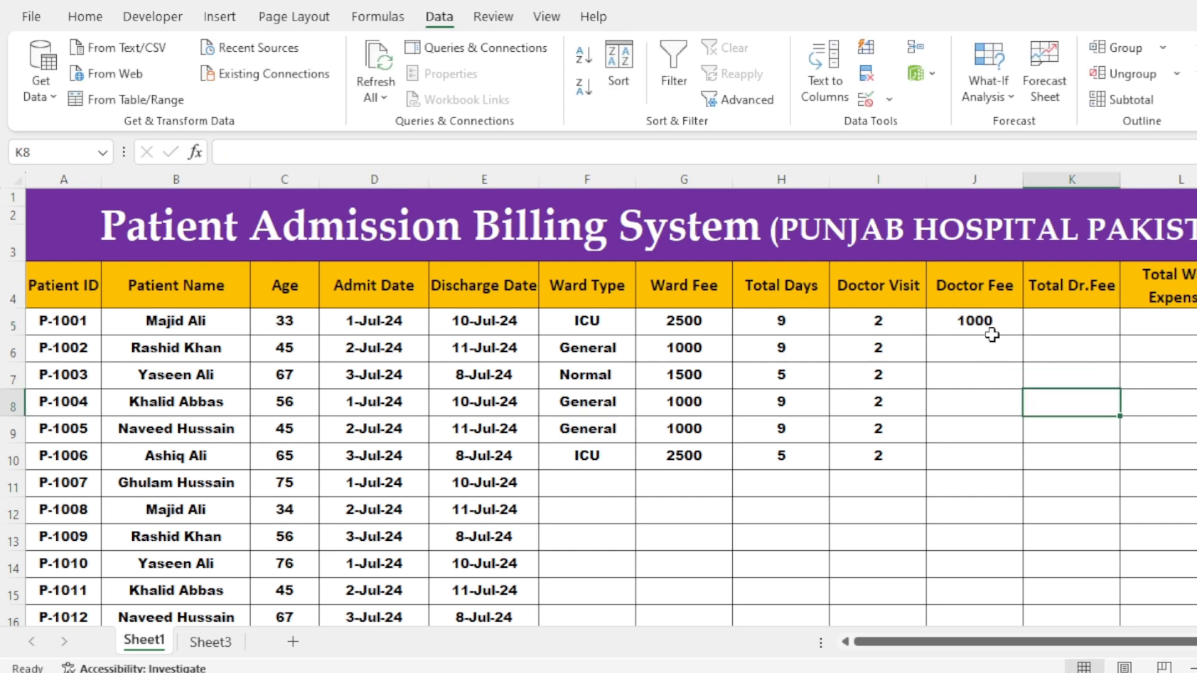
click(1016, 329)
drag(1008, 435, 1004, 470)
click(888, 427)
click(995, 402)
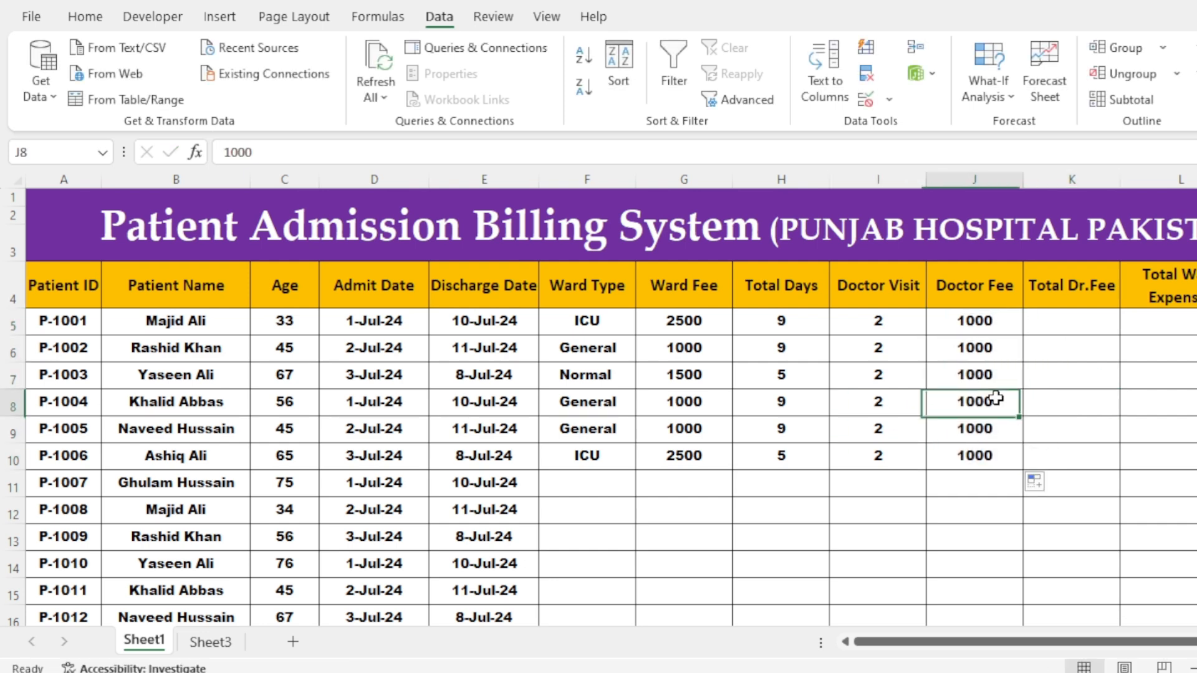
Calculate Total Dr.Fee in K5 as doctor fee times visits with =J5*I5
click(1088, 294)
click(1088, 322)
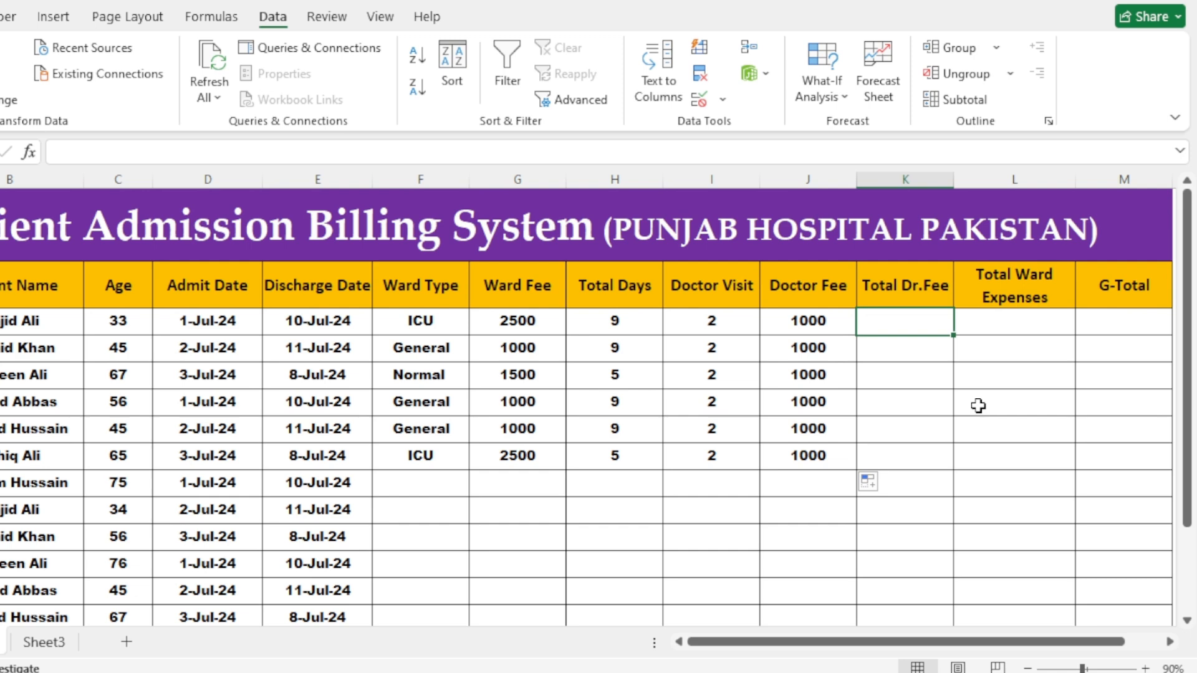
text(=)
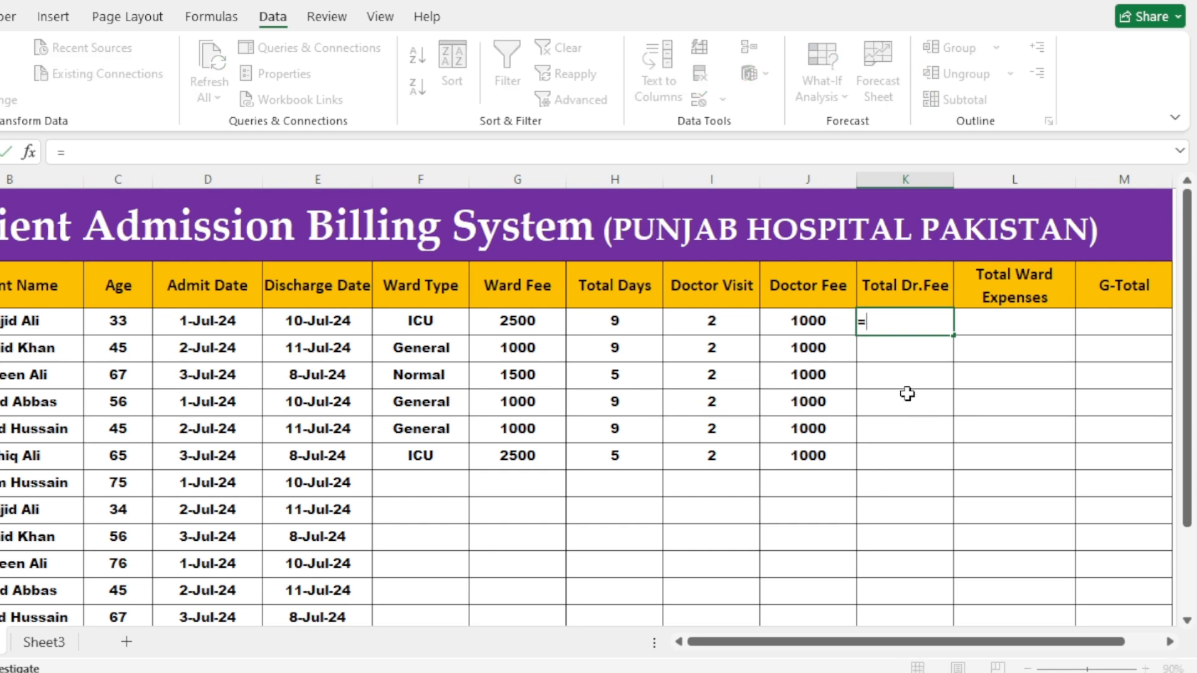
click(818, 322)
text(*)
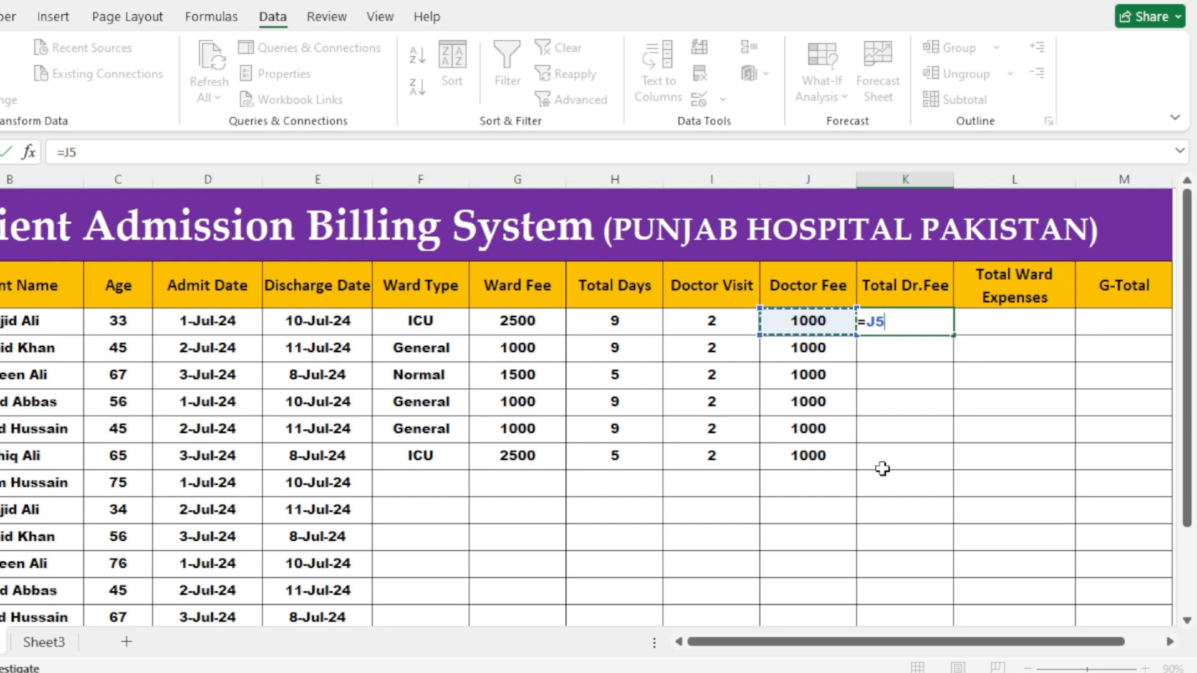
click(727, 317)
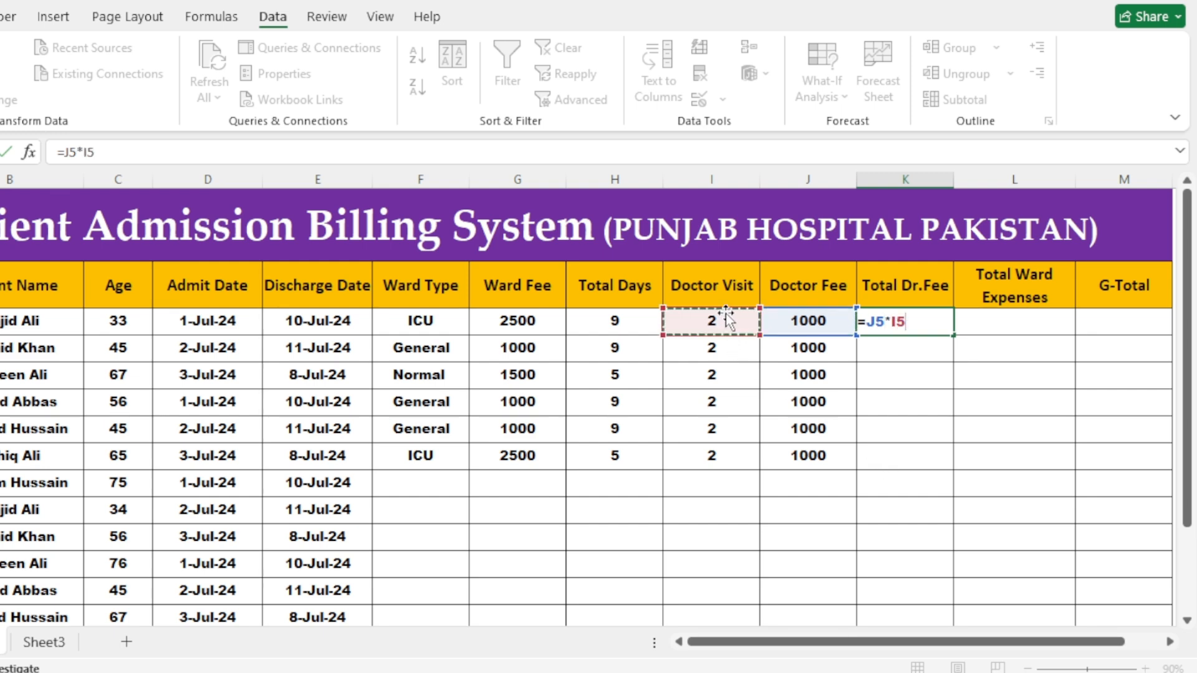
key(Return)
Fill the Total Dr.Fee formula from K5 down to K10
click(907, 321)
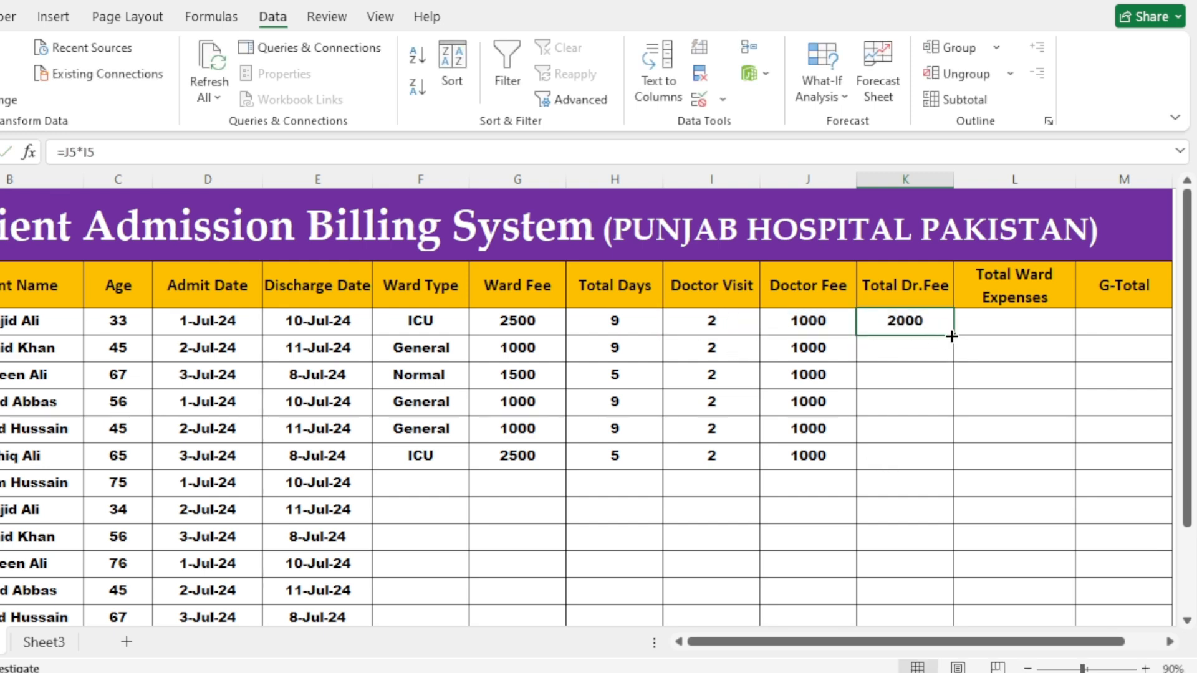
drag(953, 335, 934, 468)
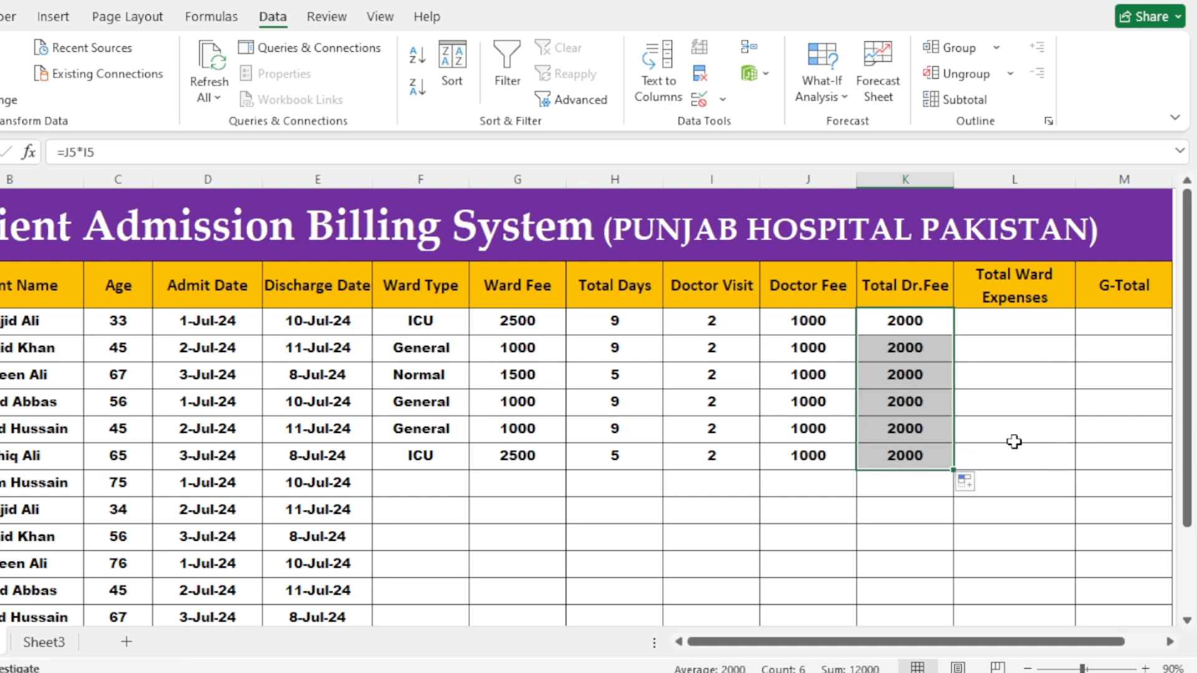
click(841, 415)
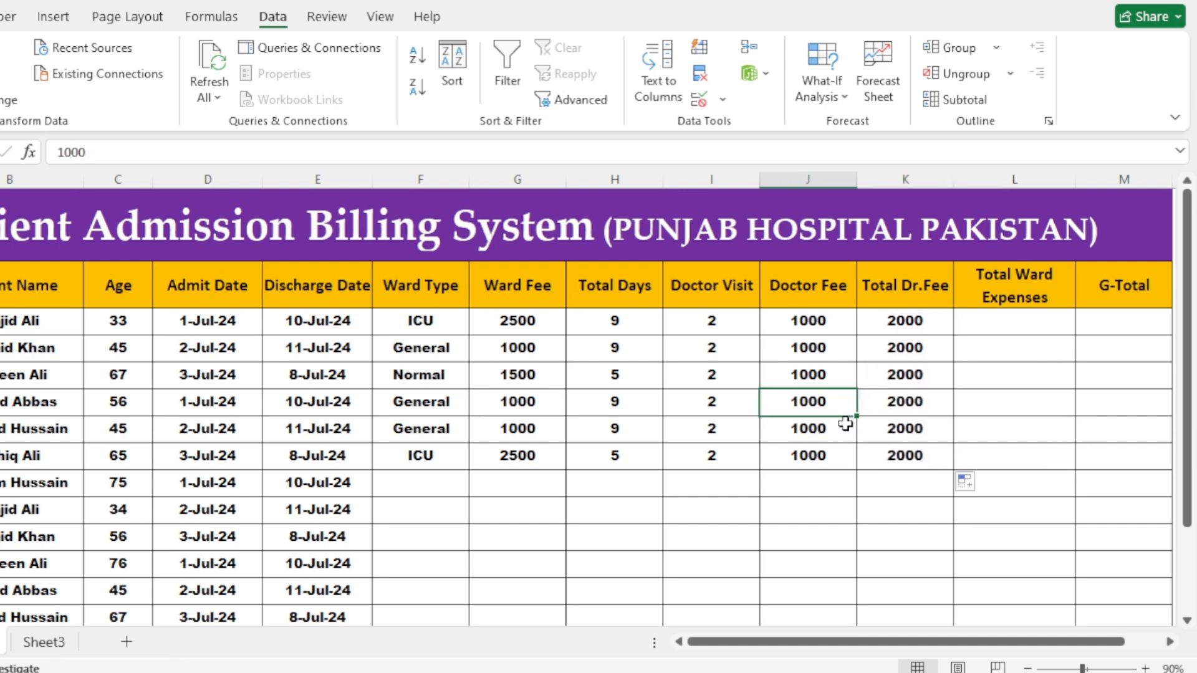
Calculate Total Ward Expenses in L5 as ward fee times total days with =G5*H5
drag(1069, 649, 1097, 650)
click(953, 320)
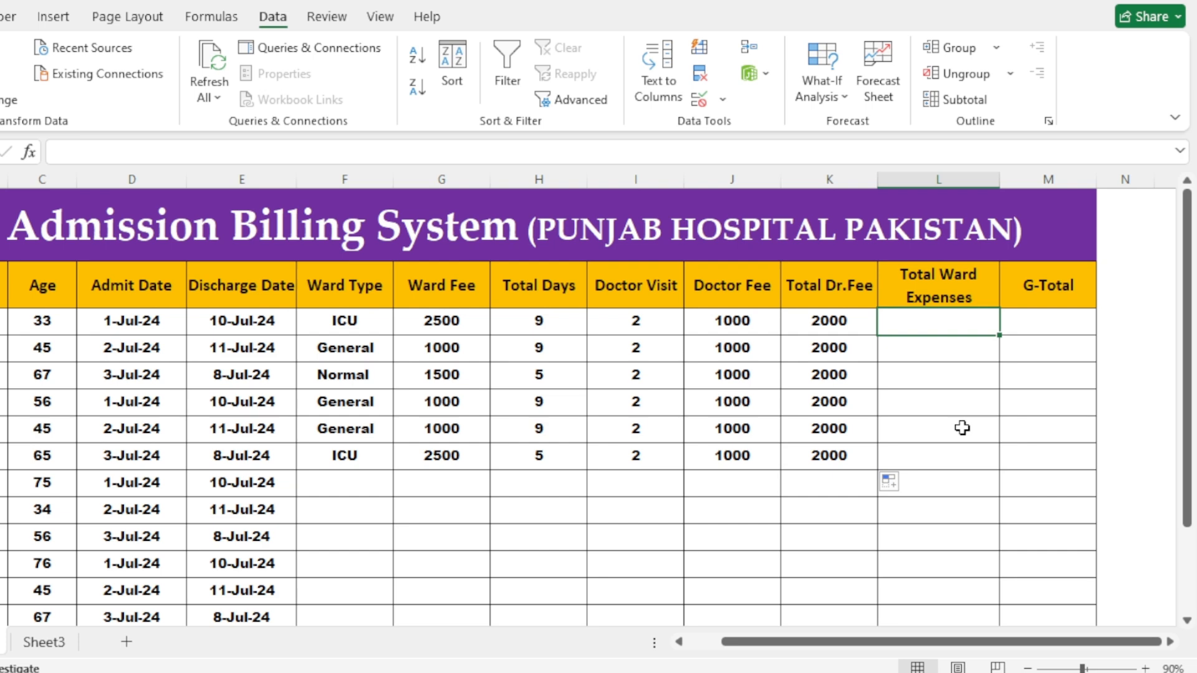
click(462, 322)
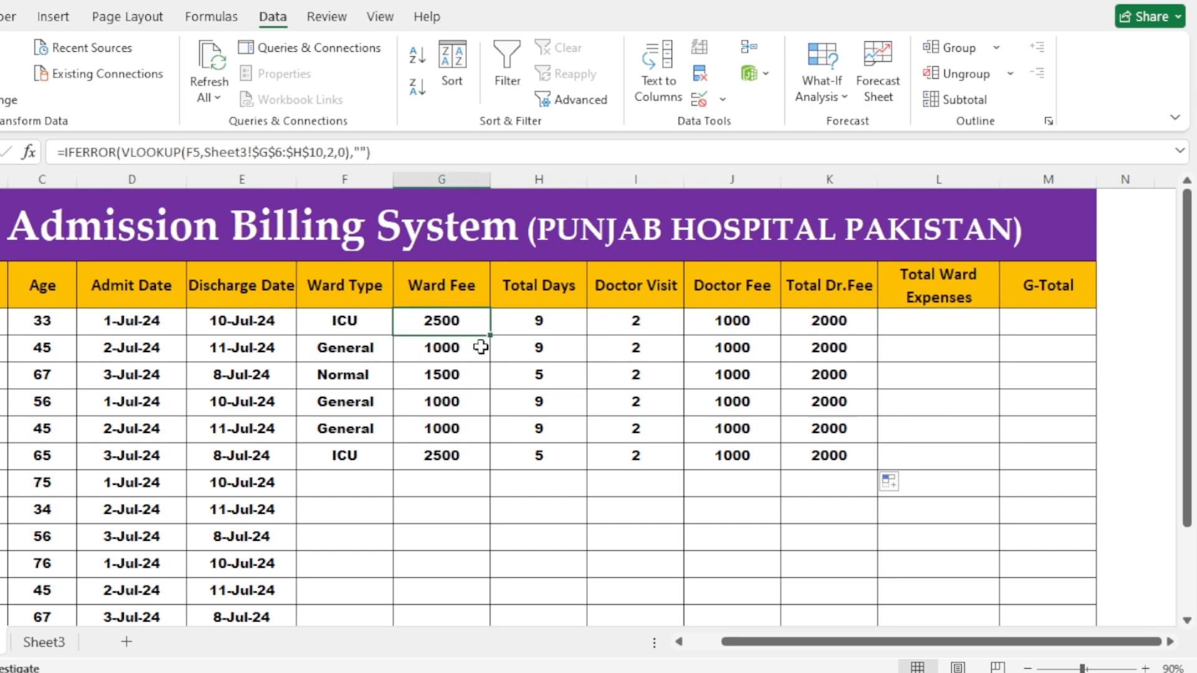
click(571, 328)
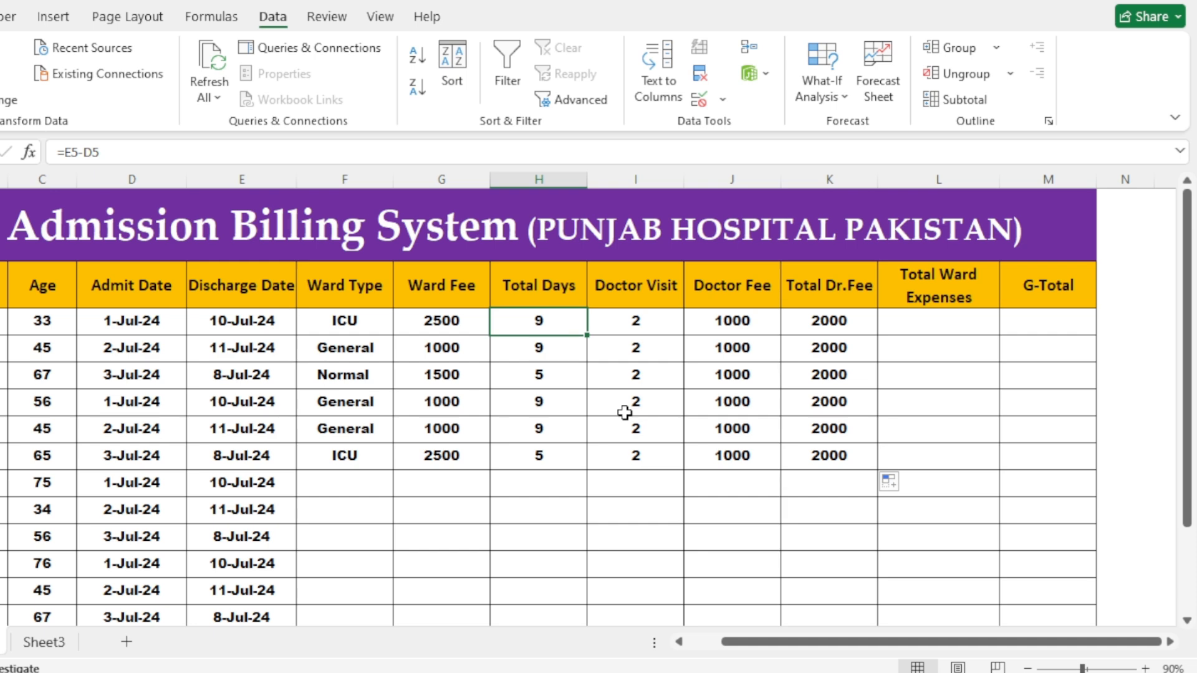
click(971, 324)
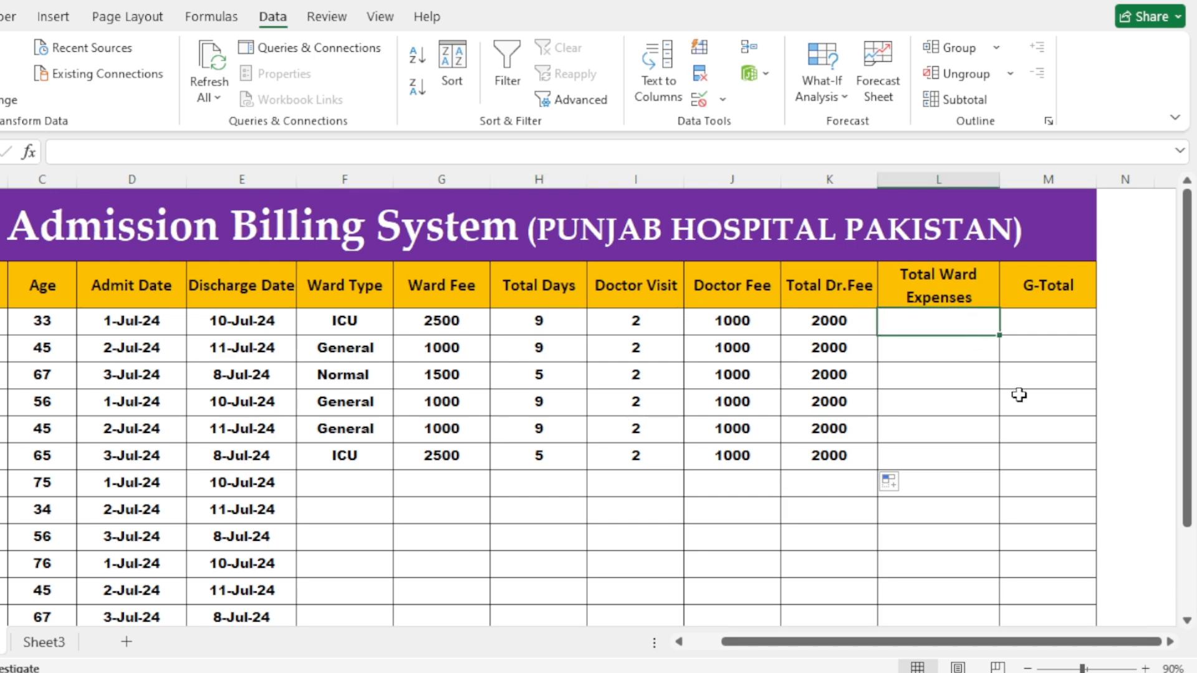
text(=)
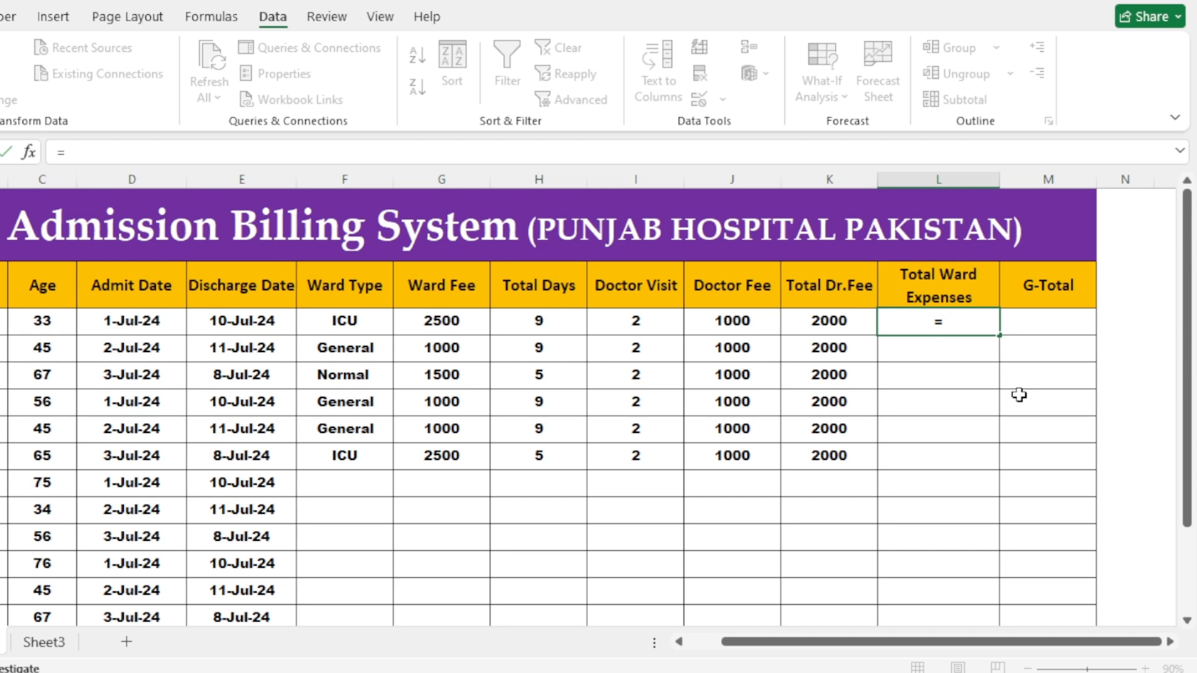
click(475, 325)
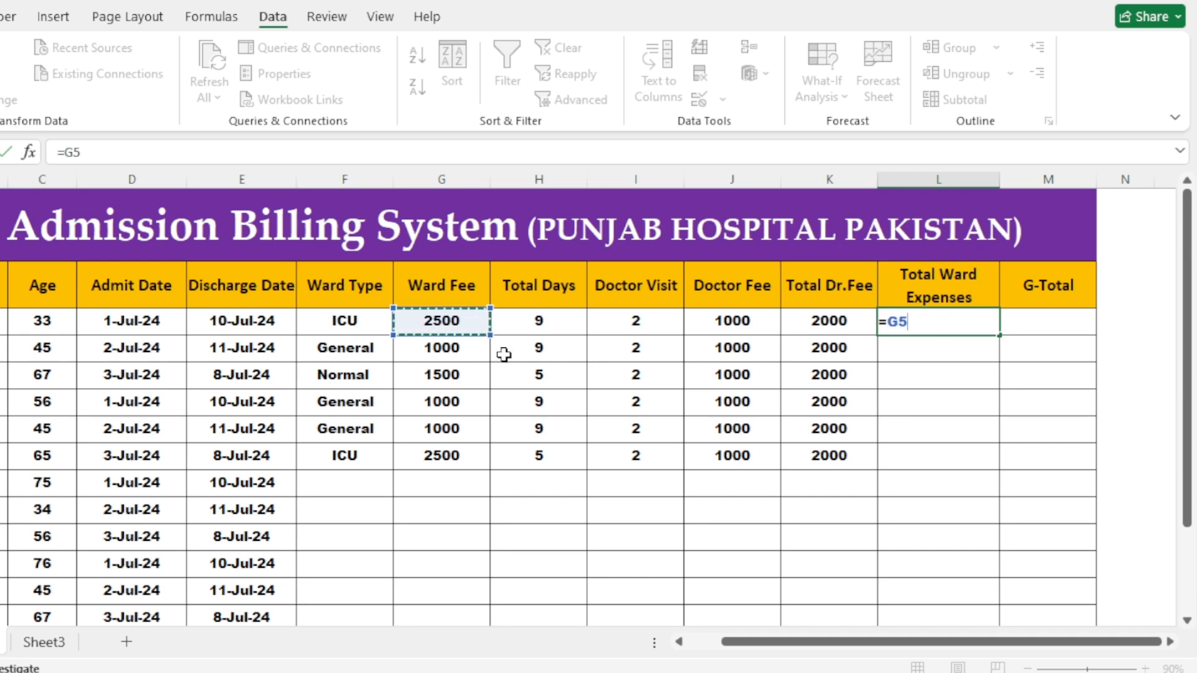
text(*)
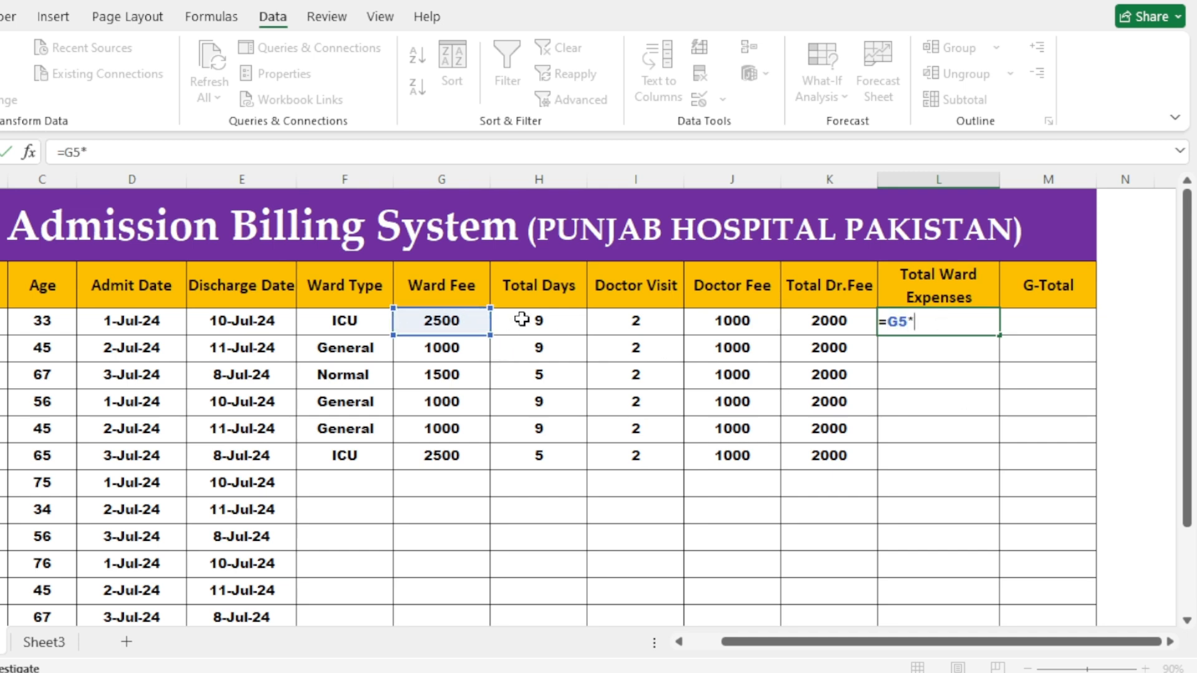
click(540, 320)
key(Return)
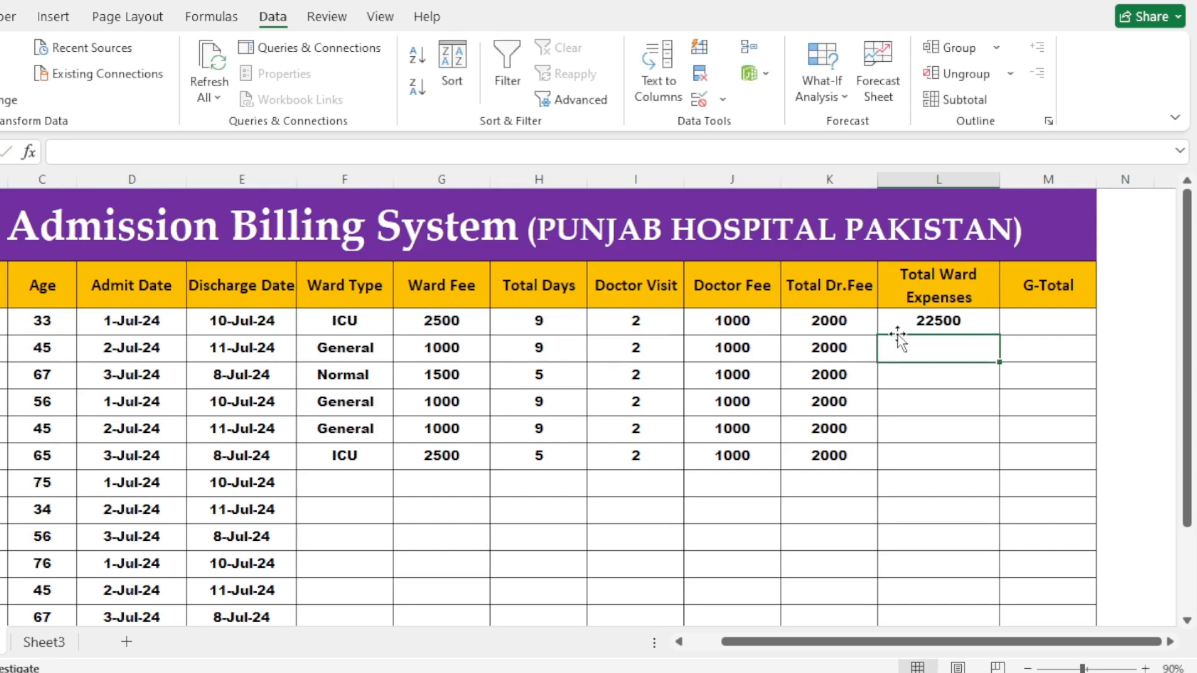
Fill the Total Ward Expenses formula from L5 down to L10
click(991, 324)
drag(998, 334, 985, 462)
click(981, 424)
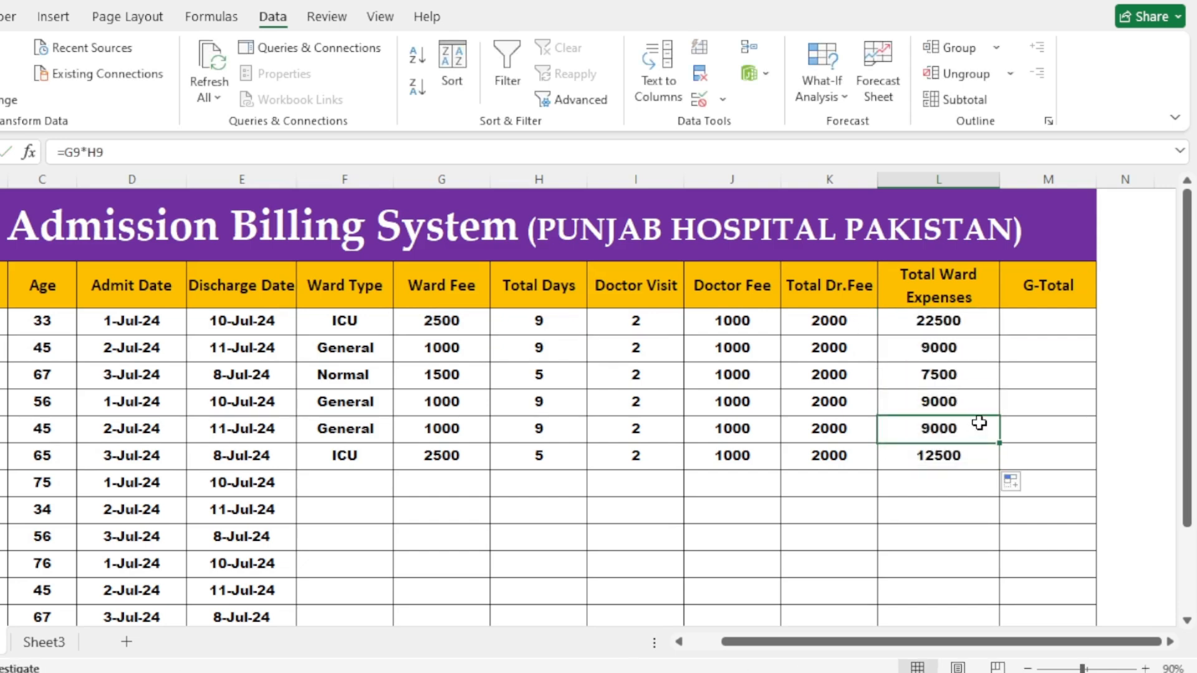
Calculate the G-Total in M5 as total doctor fee plus total ward expenses with =K5+L5
click(1072, 306)
click(1071, 321)
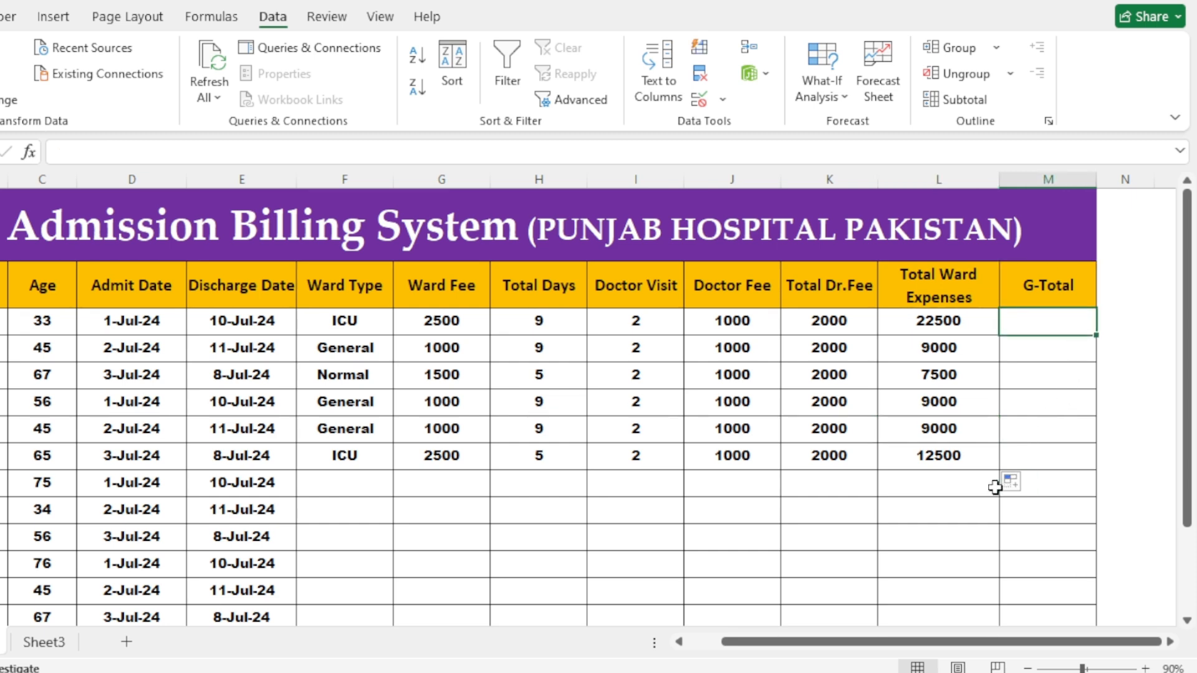
click(833, 319)
click(939, 318)
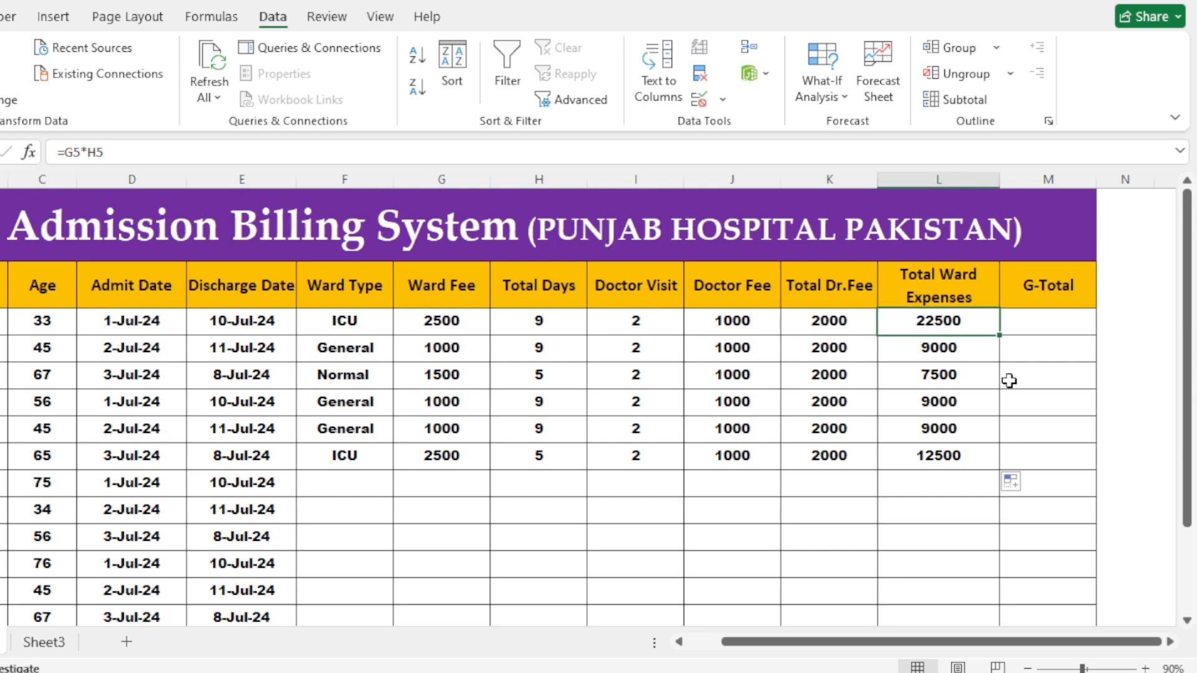
click(1063, 324)
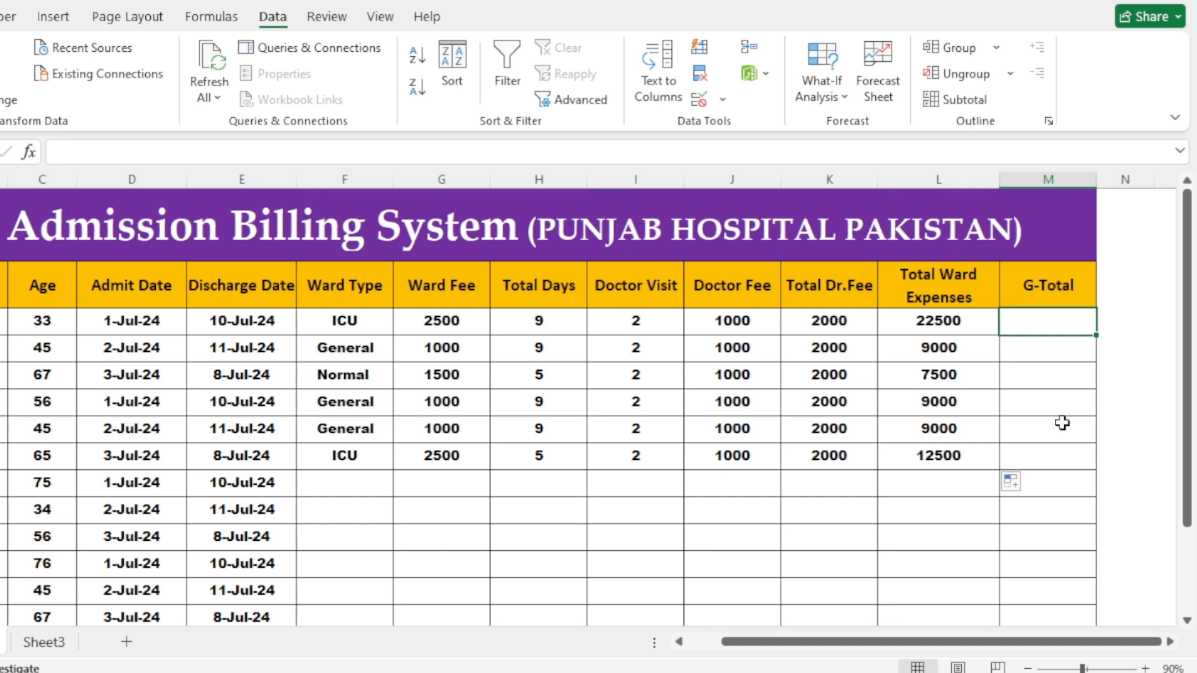
text(=)
click(868, 316)
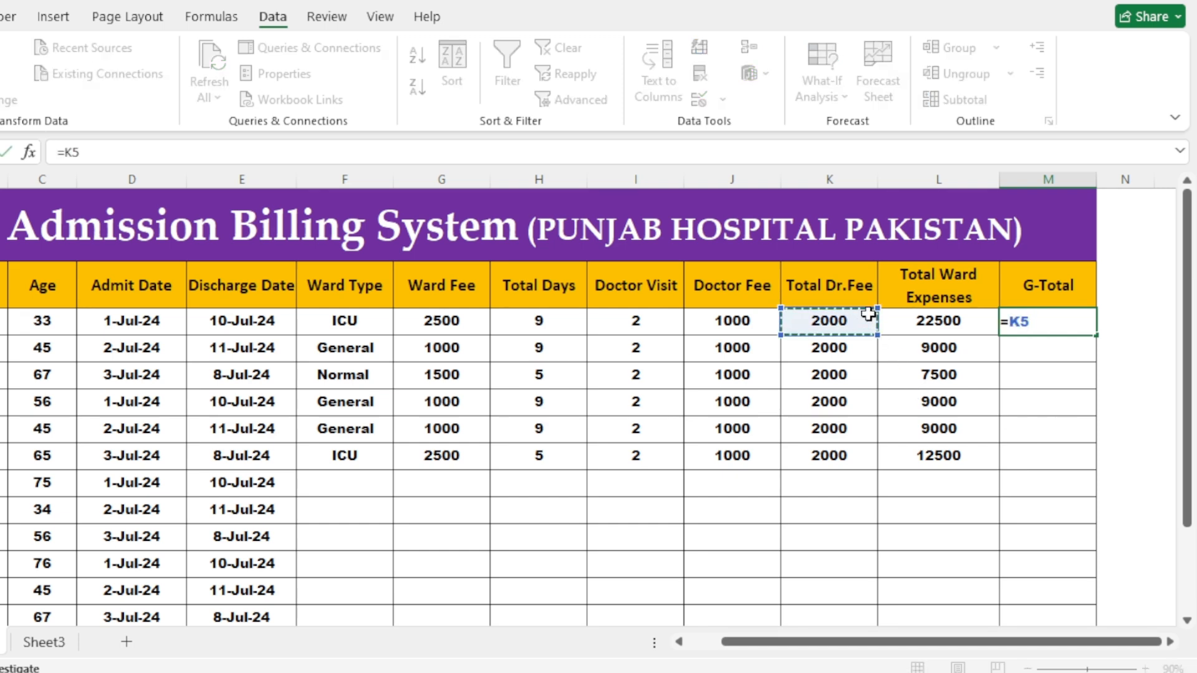
text(+)
click(921, 333)
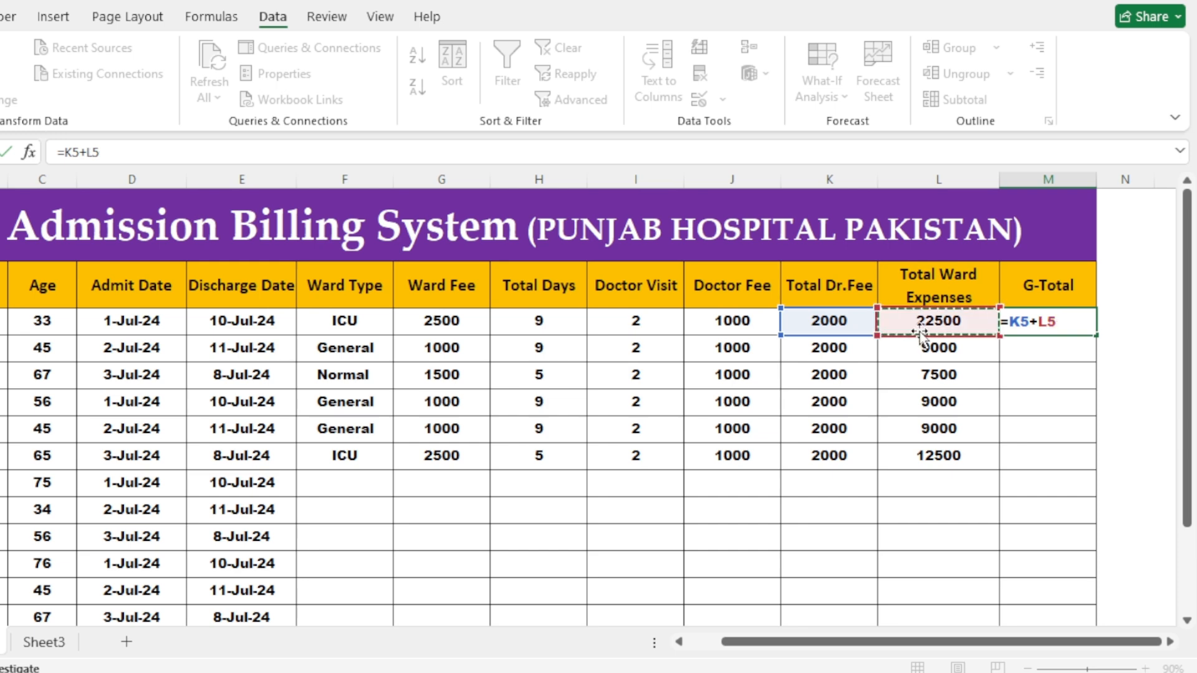
key(Return)
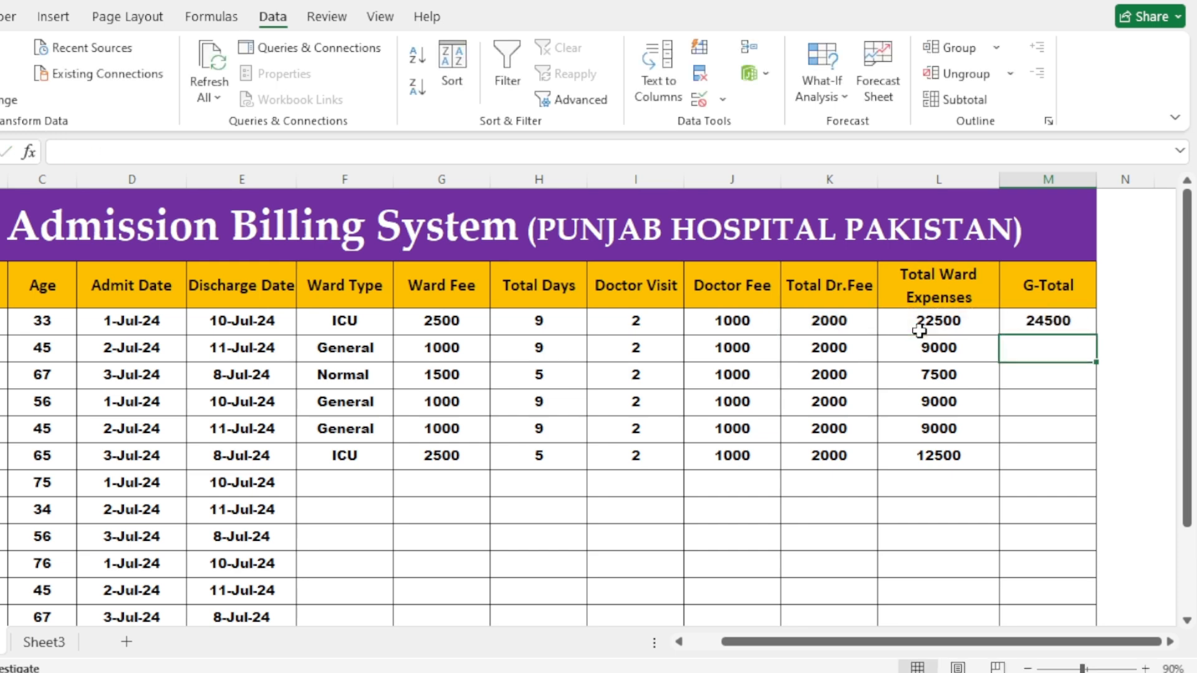
Fill the G-Total formula from M5 down to M10
click(1062, 330)
drag(1095, 335, 1091, 470)
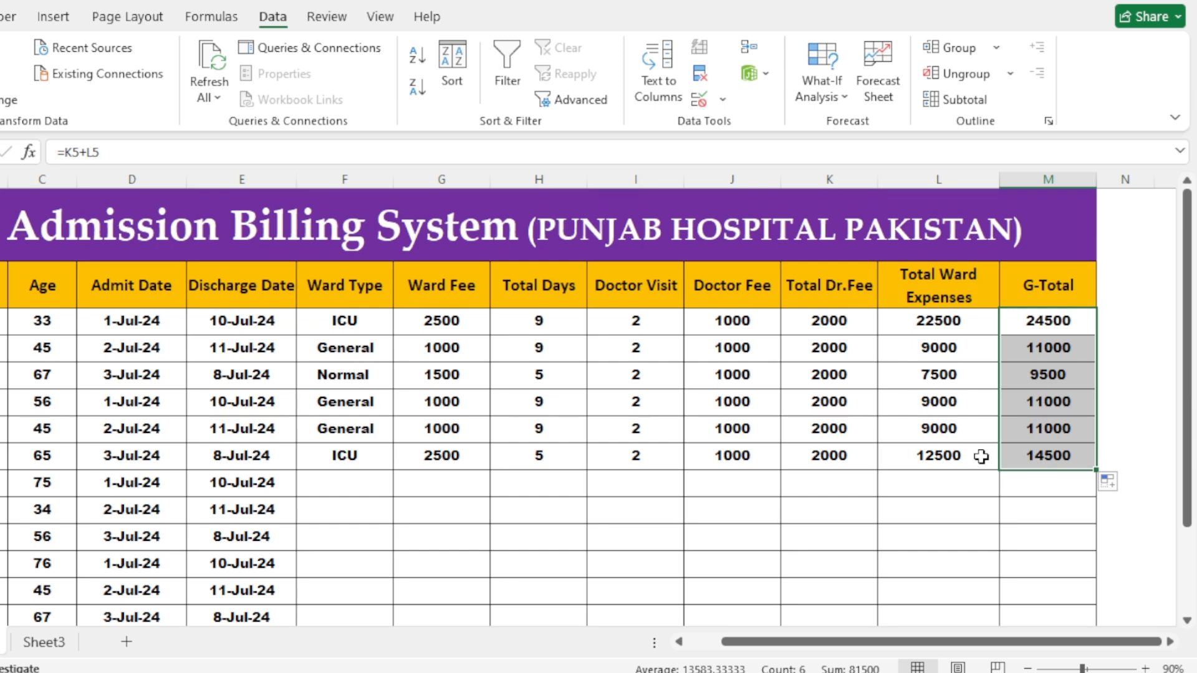
drag(978, 642, 943, 651)
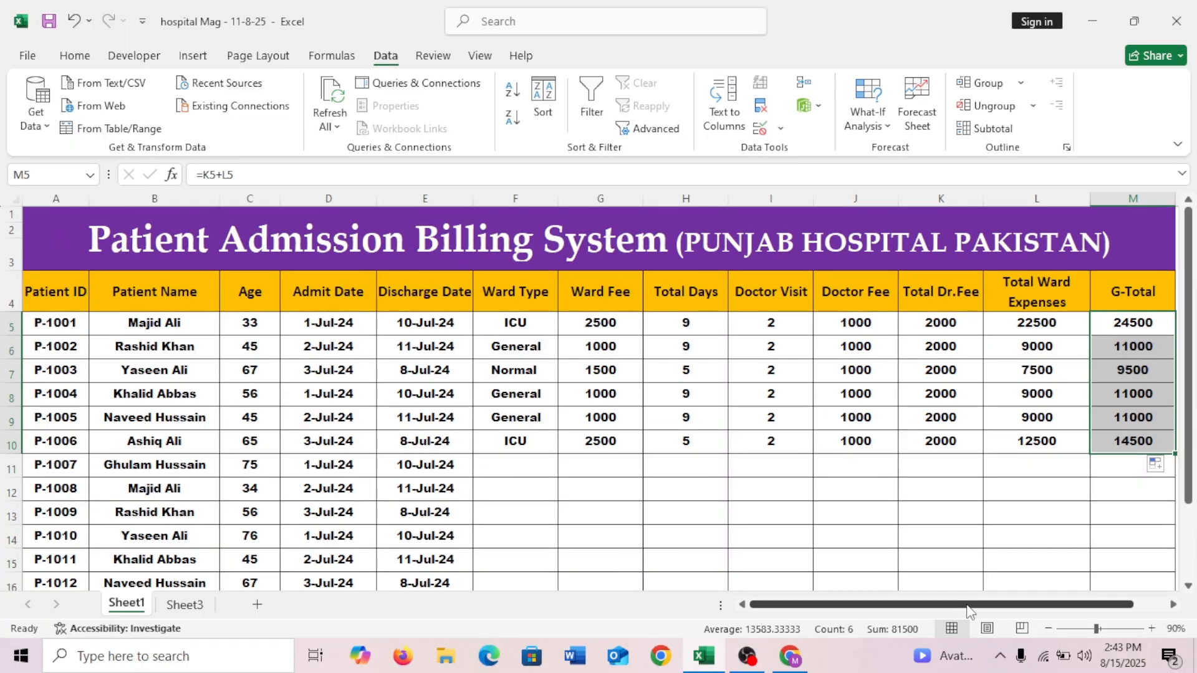